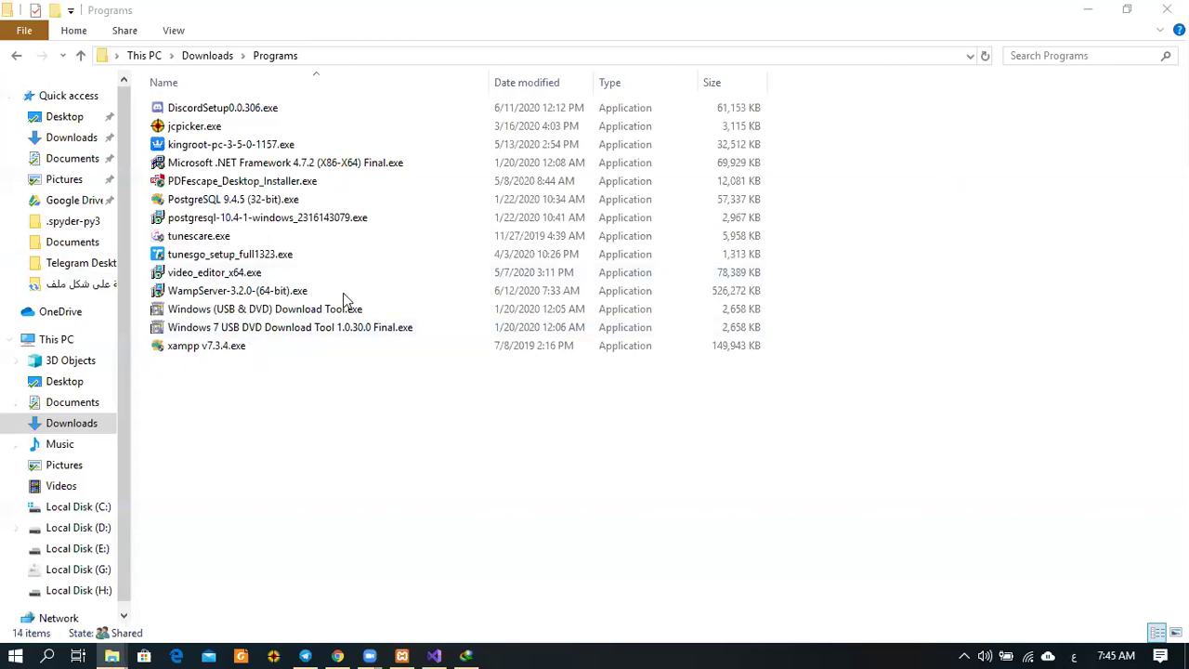
- Launch the WampServer-3.2.0-(64-bit) installer, accepting the Avast Free Antivirus offer, and start the actual setup
left_click_drag(247, 292, 209, 378)
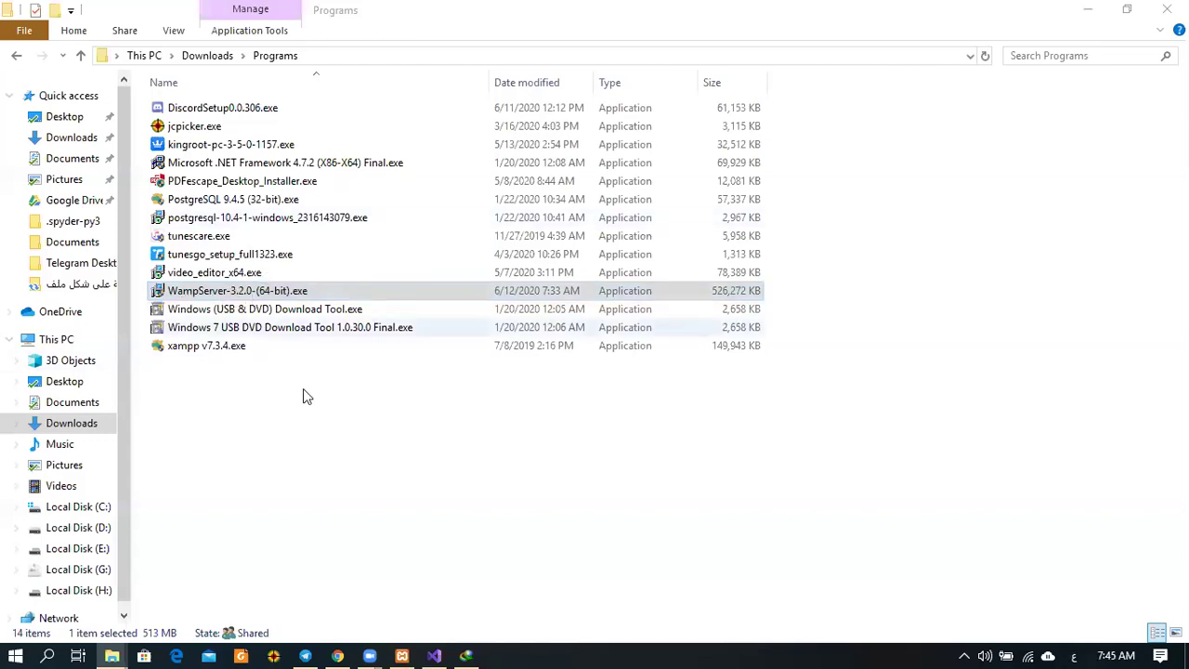
left_click(298, 296)
double_click(297, 296)
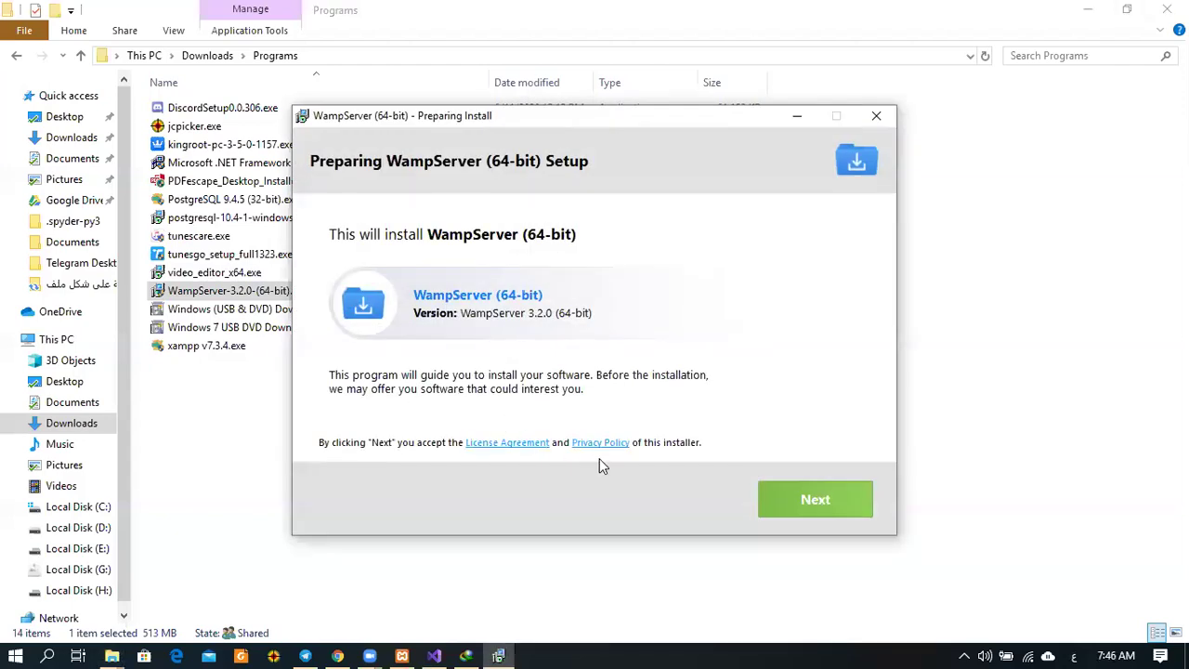
left_click(776, 498)
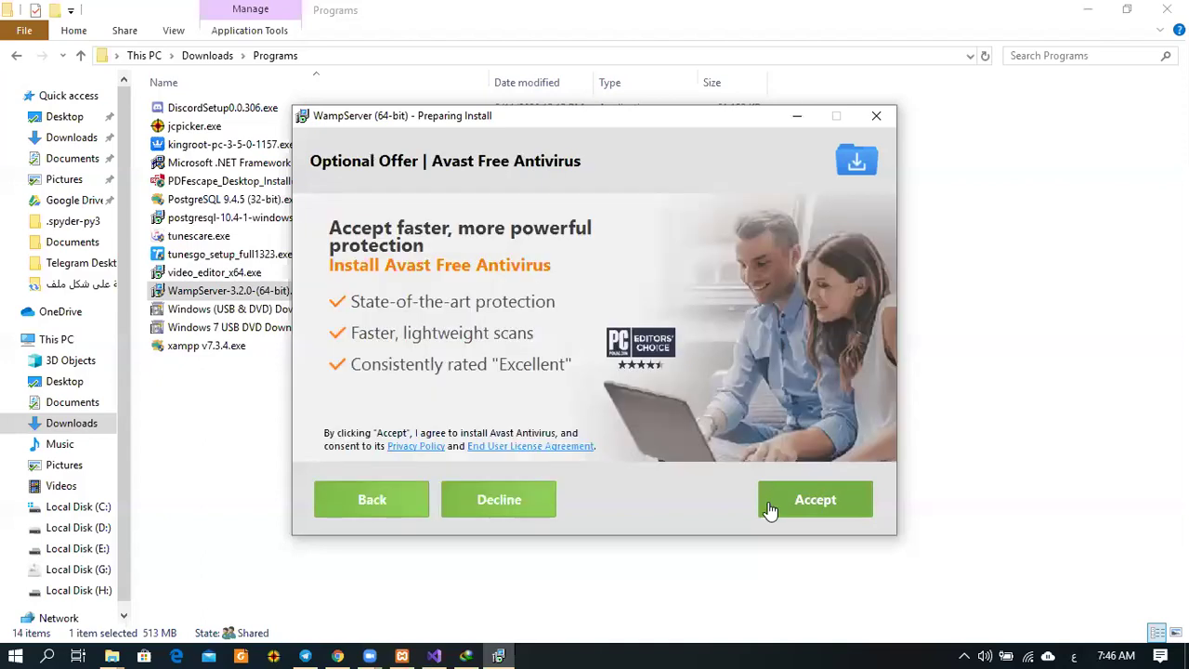
left_click(780, 510)
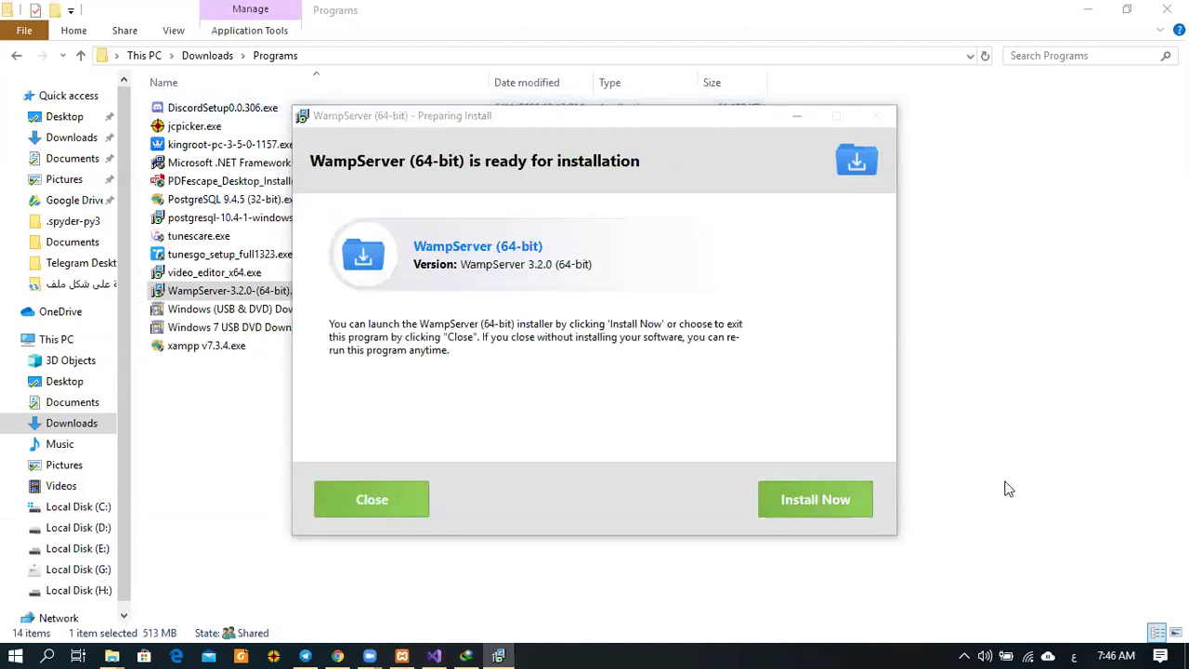
left_click(839, 500)
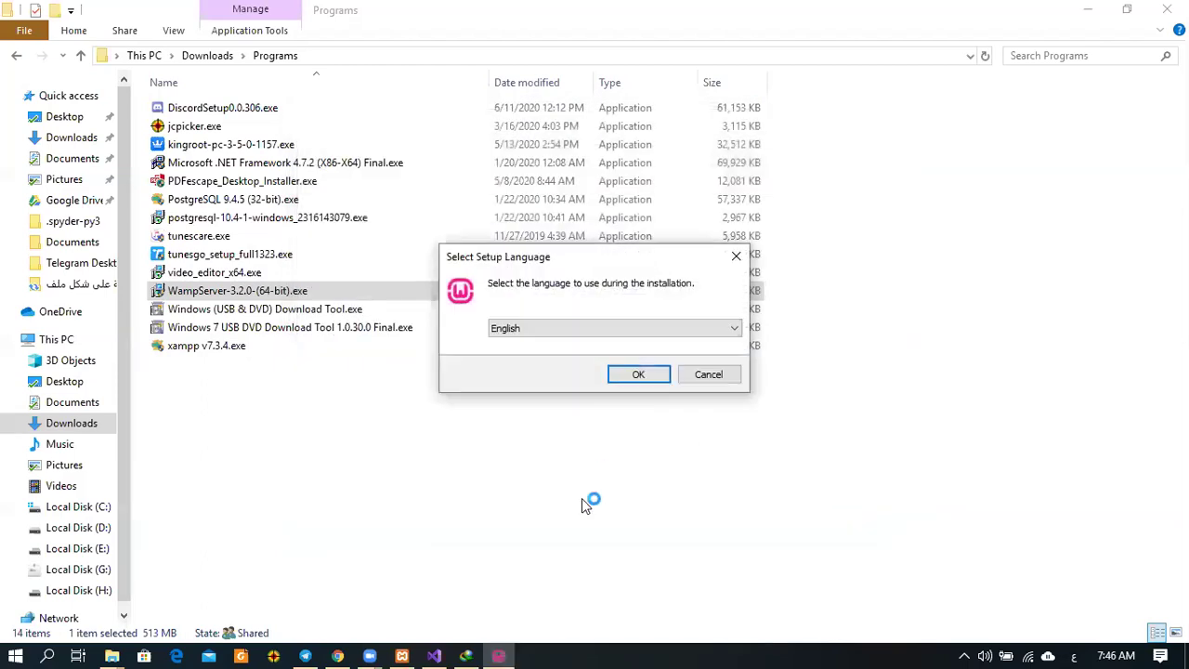
- Keep English as the setup language and accept the Wampserver64 license agreement
left_click(570, 326)
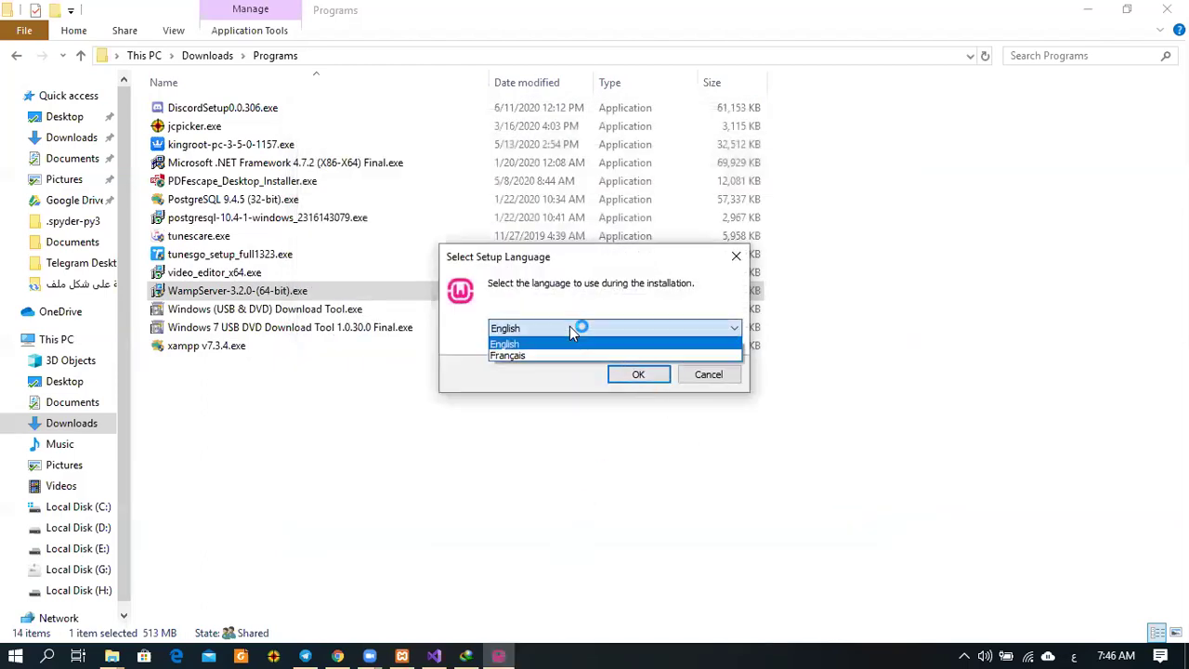
left_click(570, 326)
left_click(638, 376)
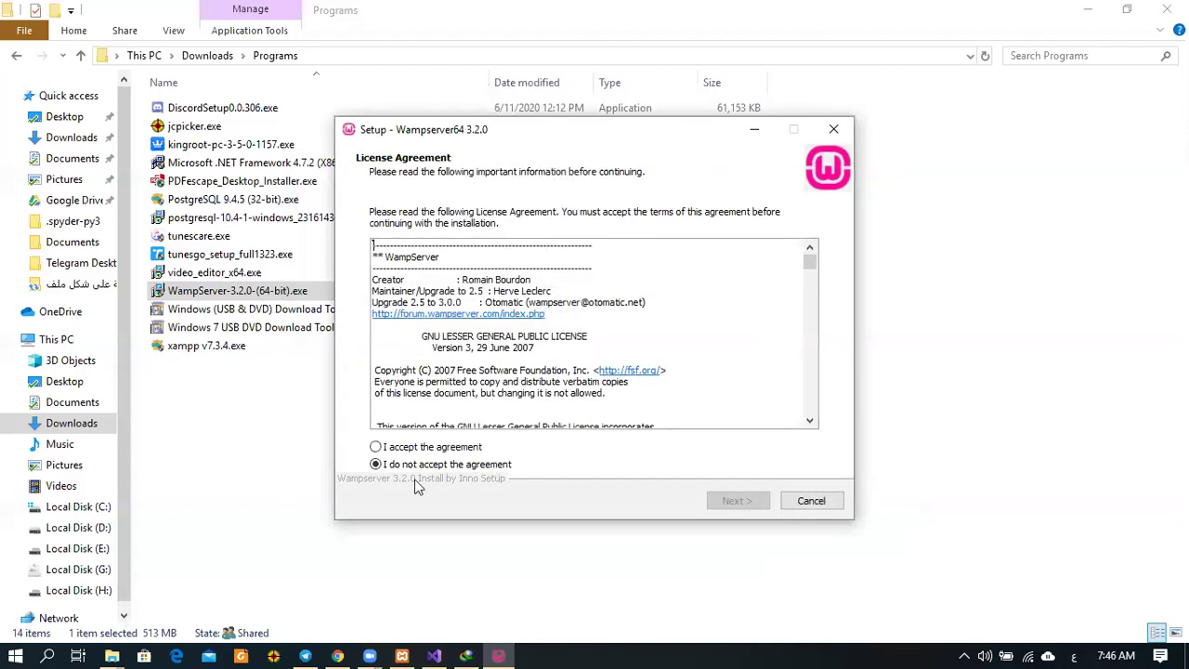
left_click(429, 448)
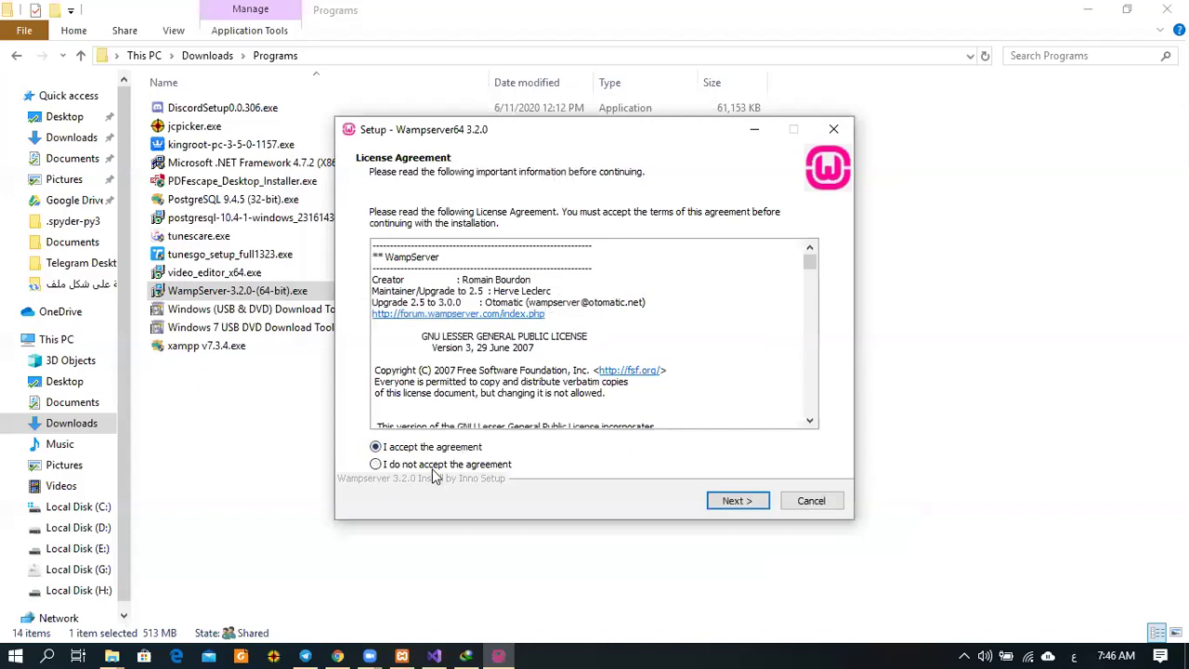
scroll(465, 361, "down", 1)
scroll(483, 362, "down", 5)
left_click(751, 500)
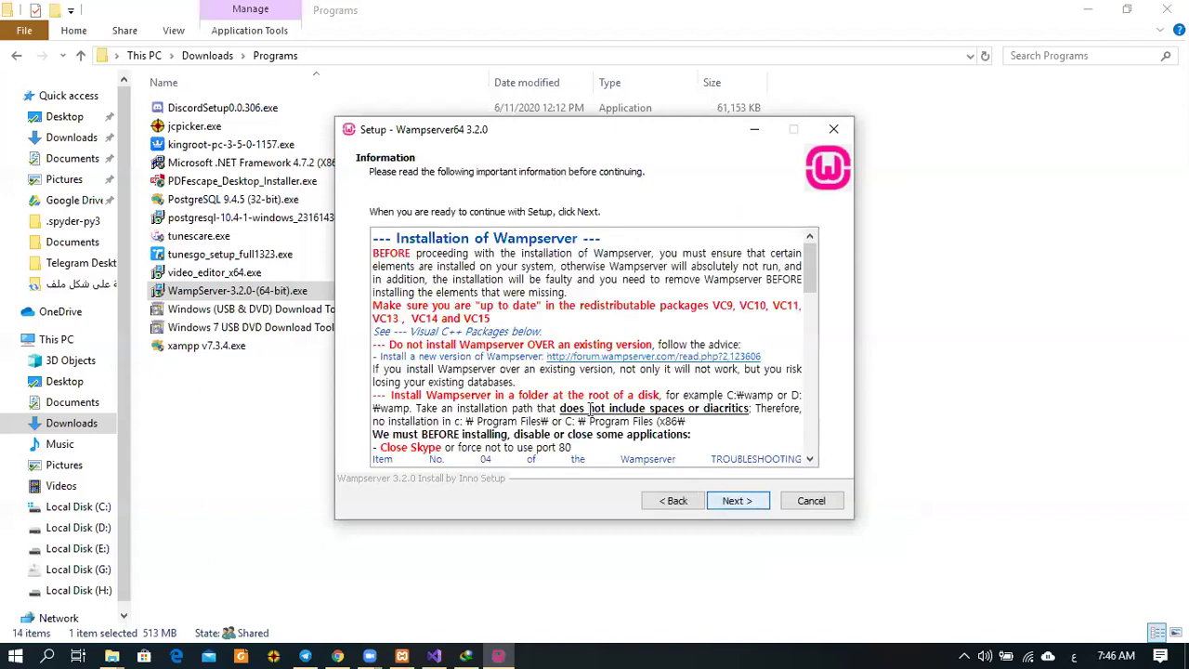
- Keep c:\wamp64 as the destination folder and add MySQL 8.0.18 to the components to install
left_click(736, 500)
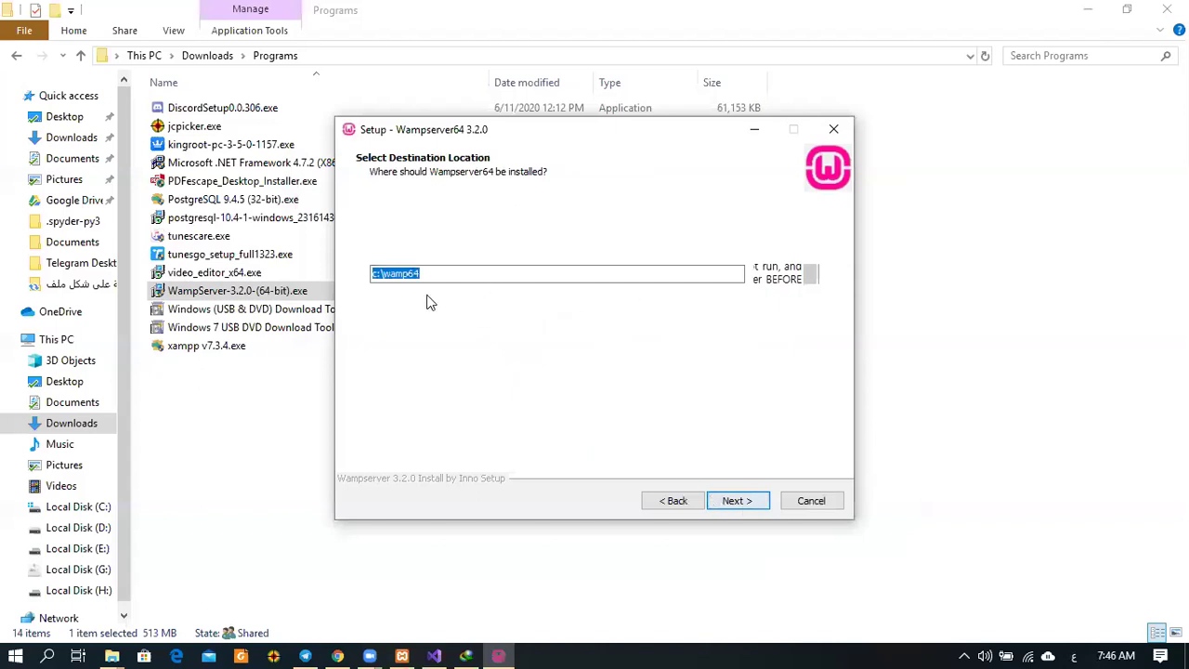
key("Return")
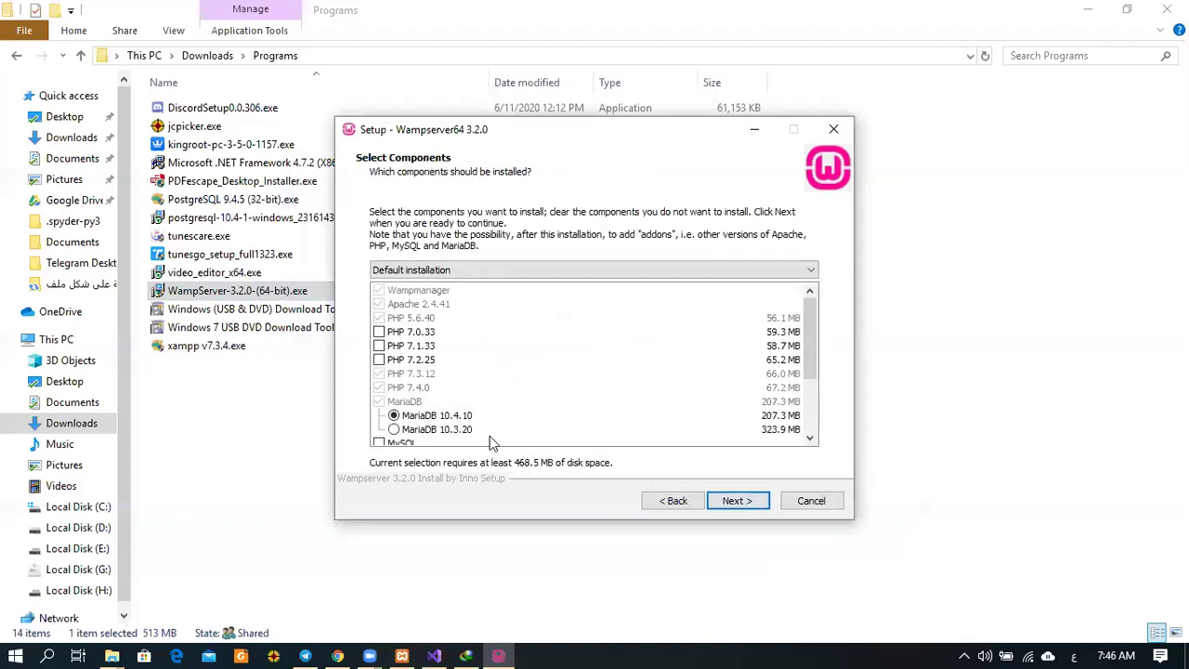
scroll(511, 417, "down", 2)
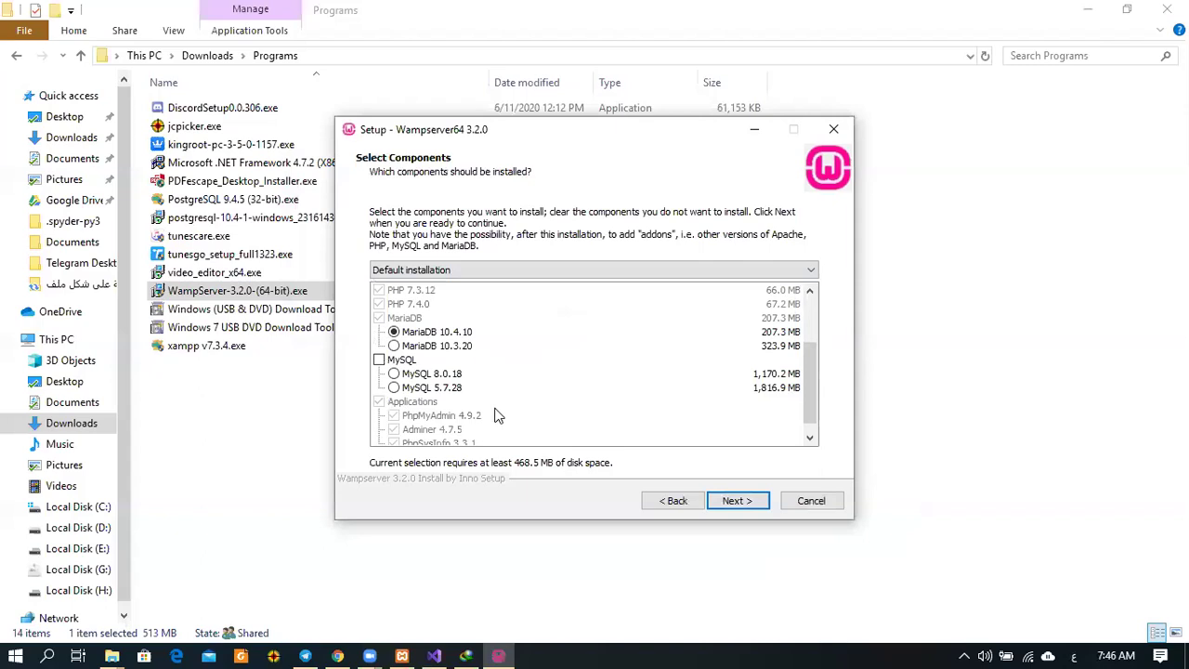
left_click(380, 361)
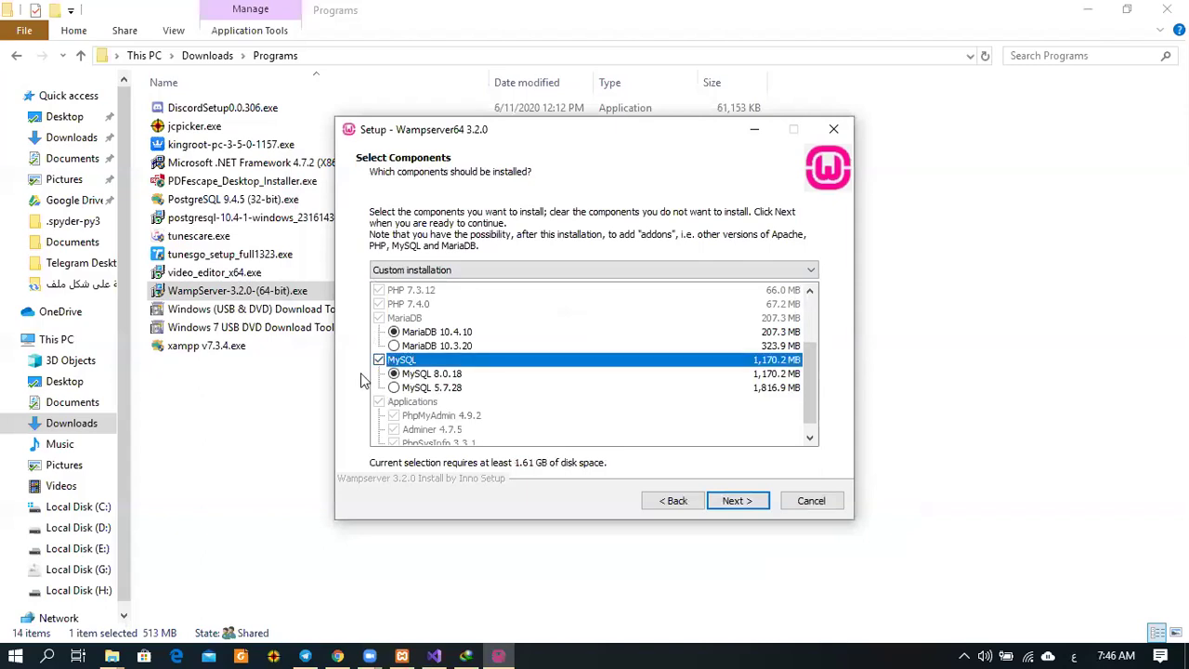
scroll(411, 379, "up", 1)
scroll(417, 394, "down", 2)
scroll(618, 424, "up", 3)
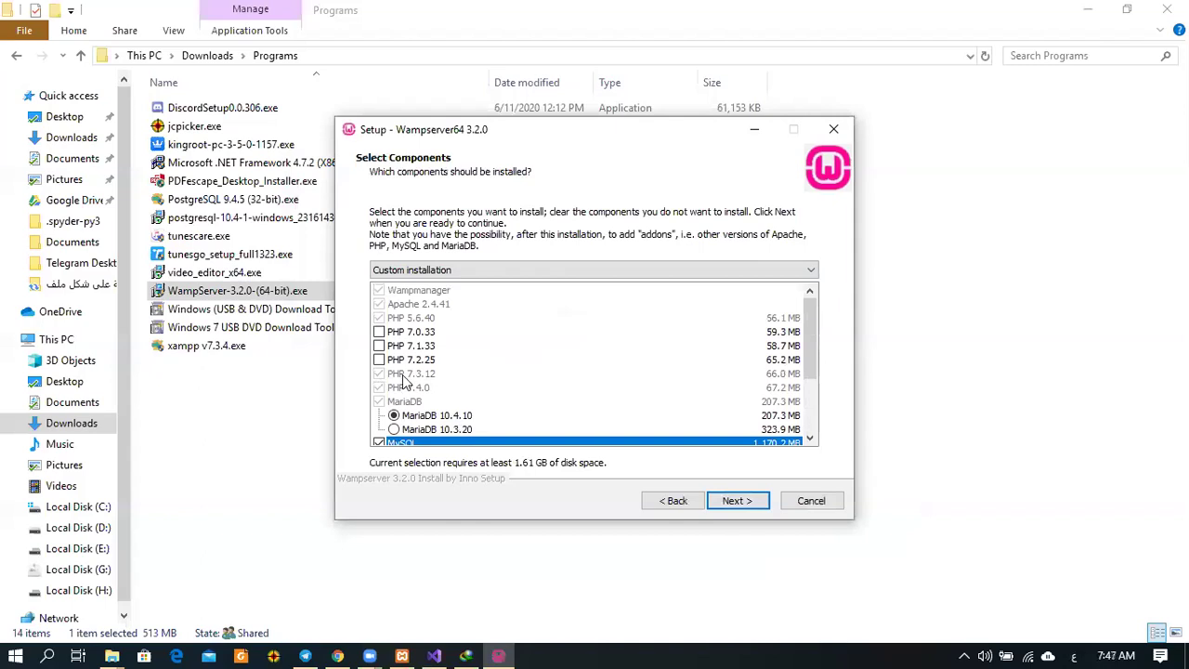
scroll(398, 384, "down", 1)
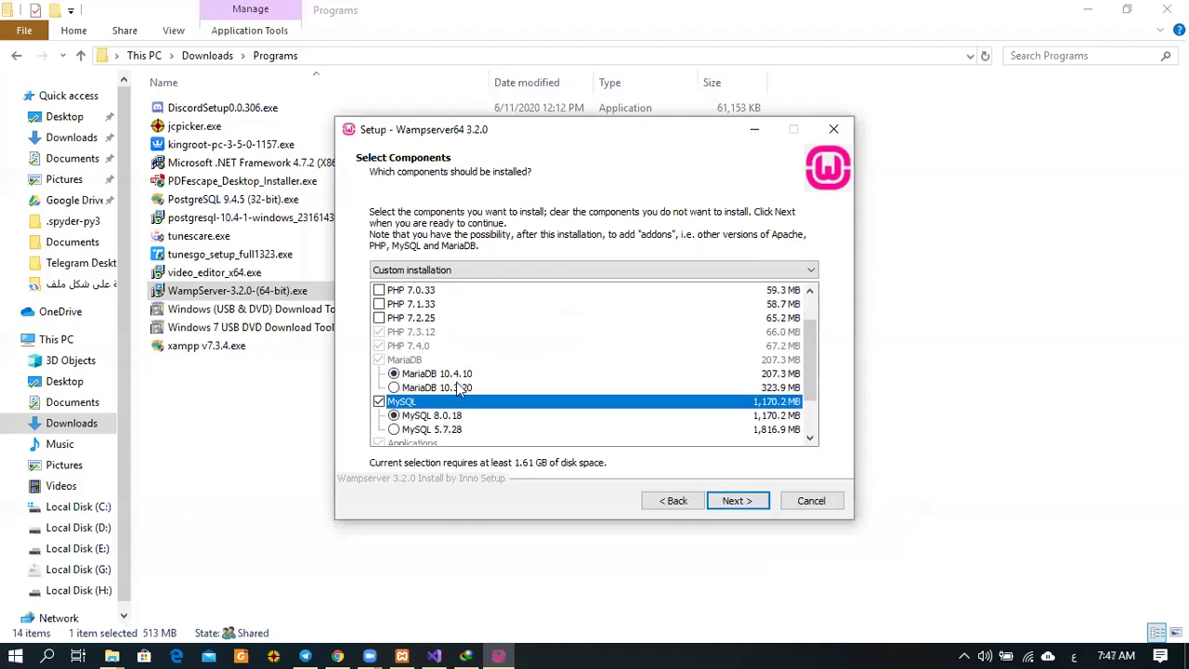
scroll(409, 381, "down", 1)
scroll(425, 379, "down", 1)
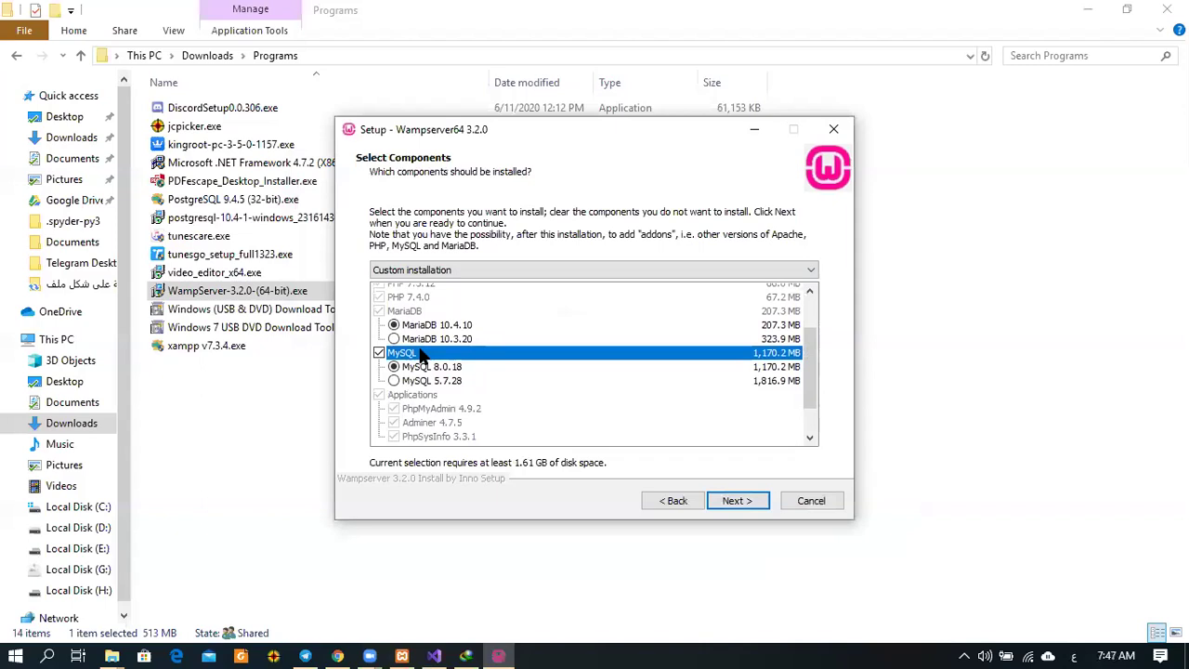
scroll(558, 437, "up", 3)
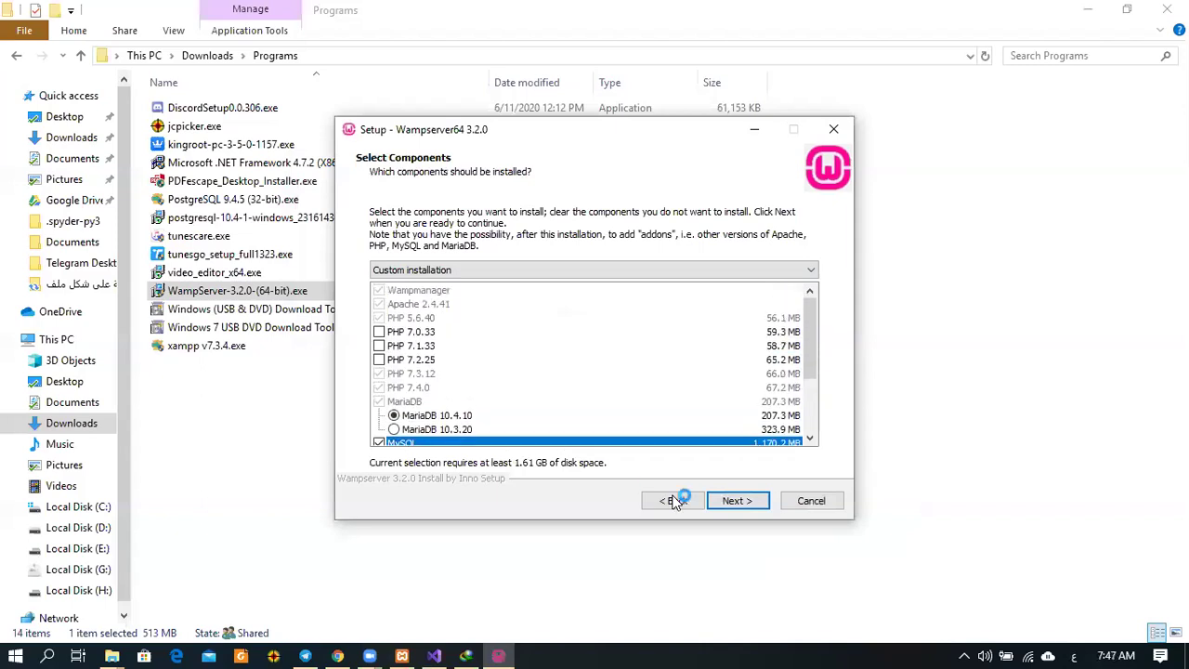
- Proceed with the chosen components and start the Wampserver64 installation
left_click(735, 507)
left_click(736, 502)
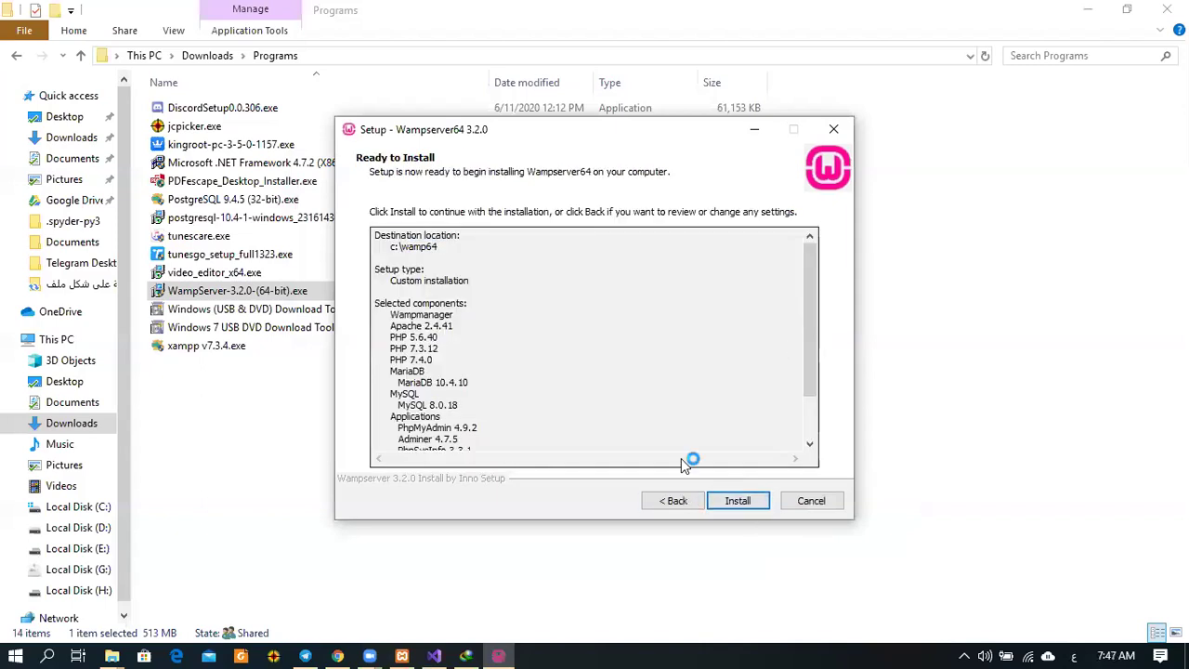
left_click(743, 502)
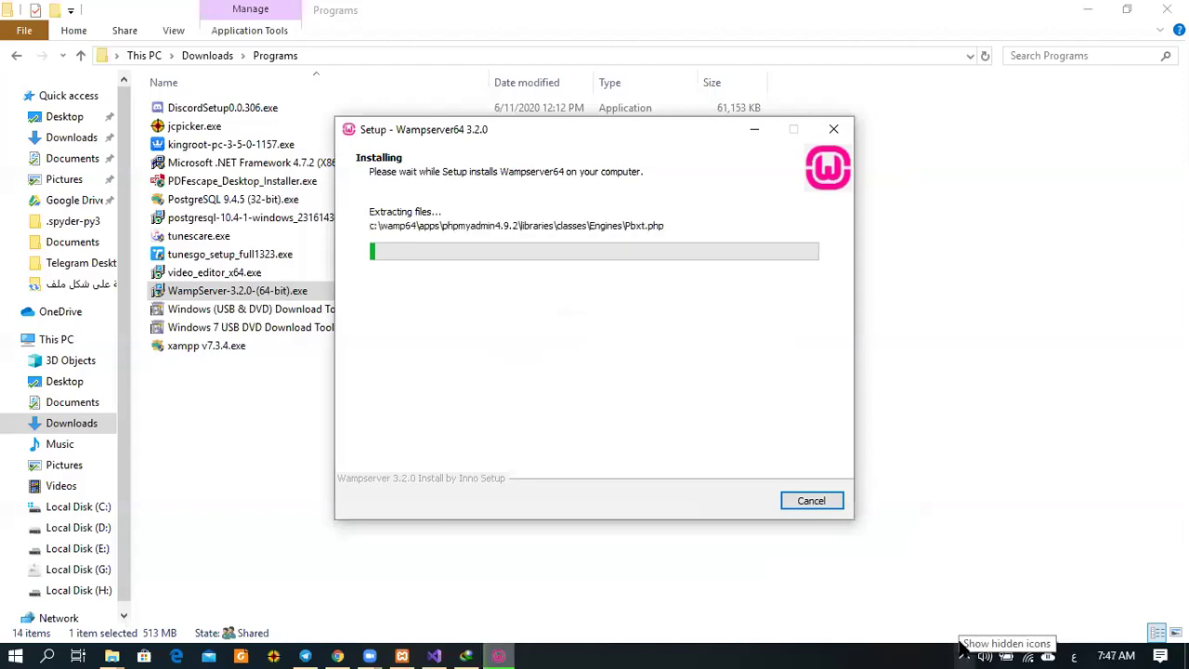
- Check the hidden system tray programs, and cancel the running Wampserver64 installation
left_click(964, 654)
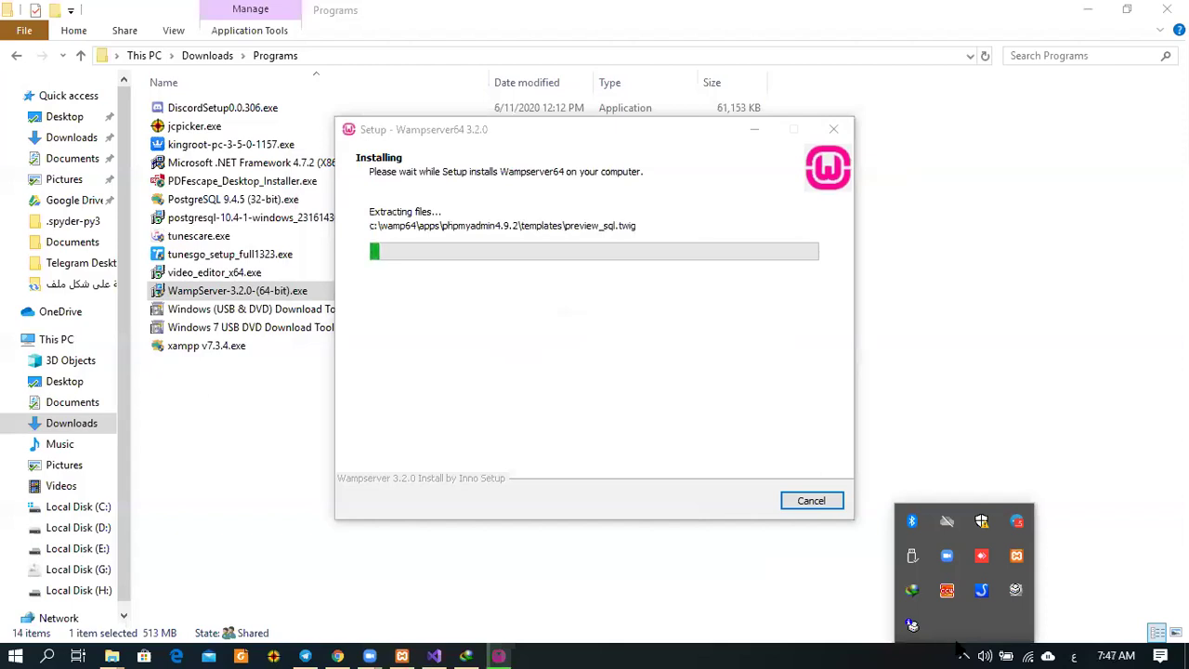
left_click(964, 654)
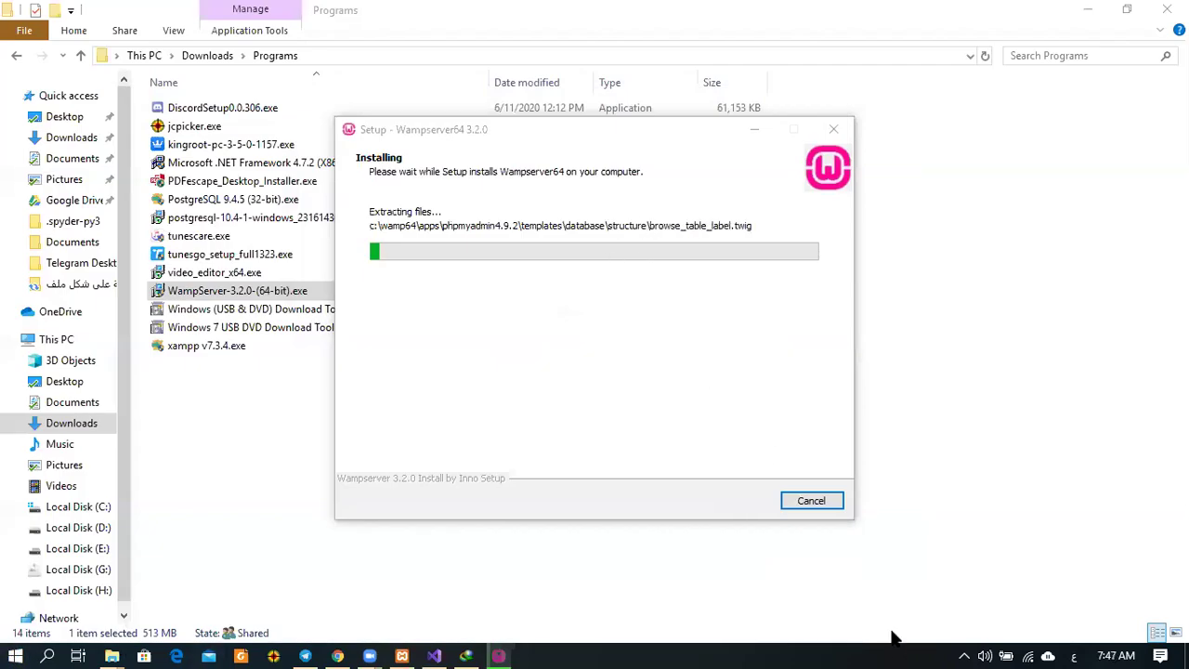
left_click(805, 484)
left_click(822, 503)
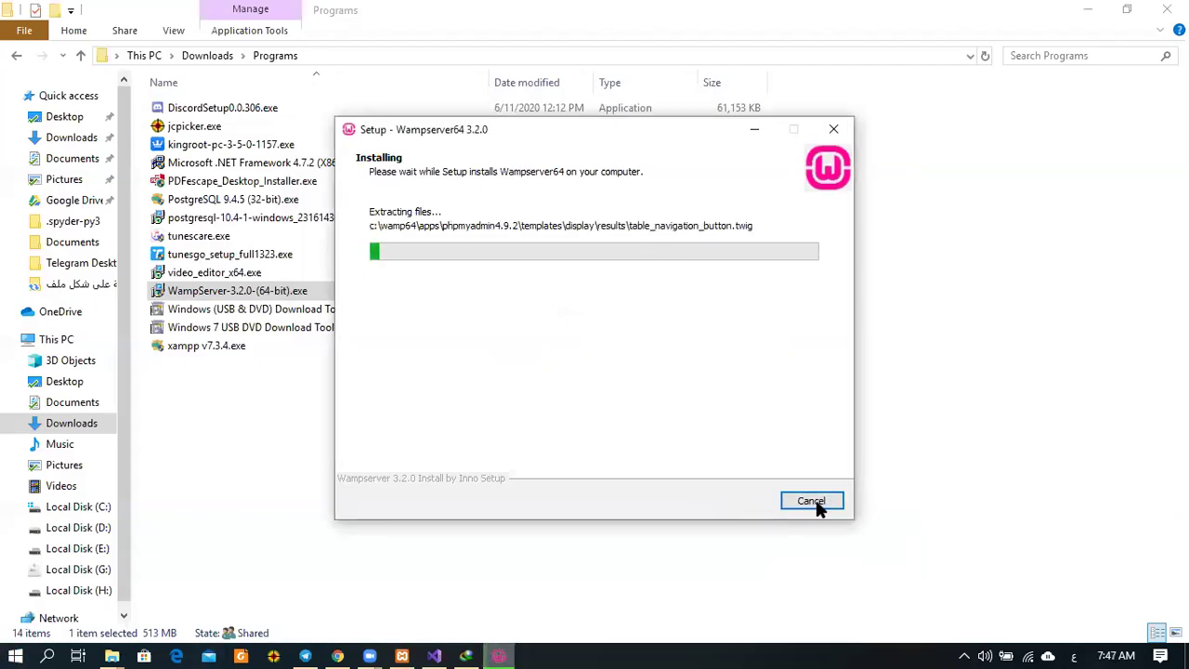
left_click(658, 420)
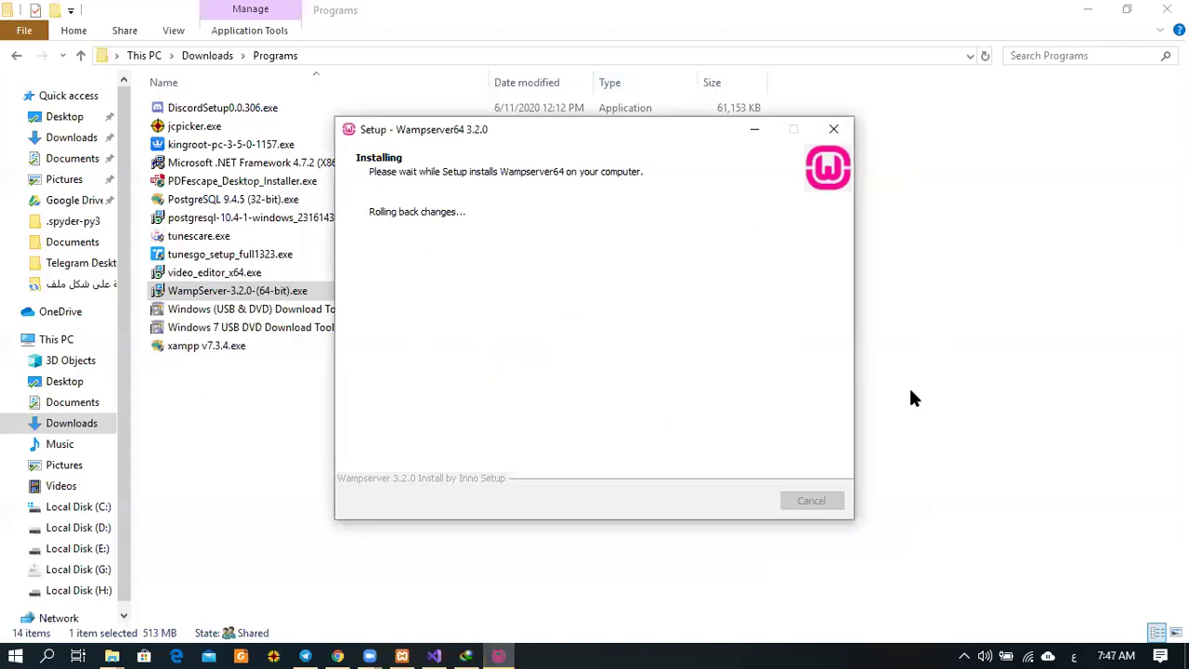
- Launch the xampp v7.3.4.exe installer, acknowledge the User Account Control warning, and keep all XAMPP components selected
left_click(223, 346)
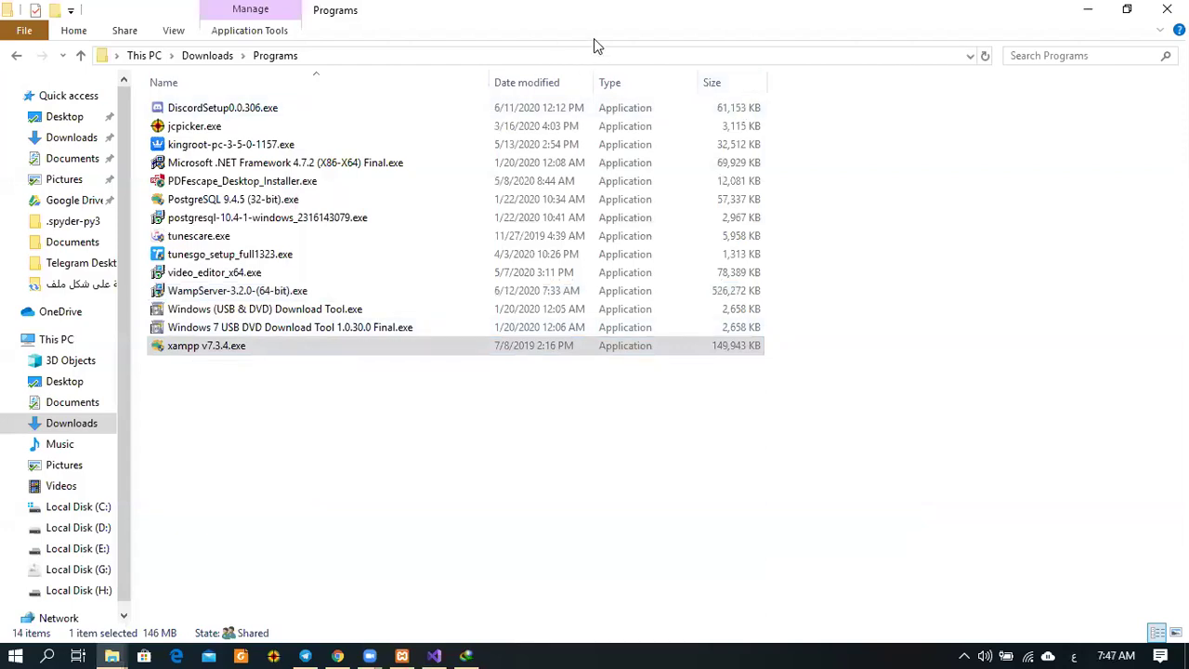
left_click(297, 348)
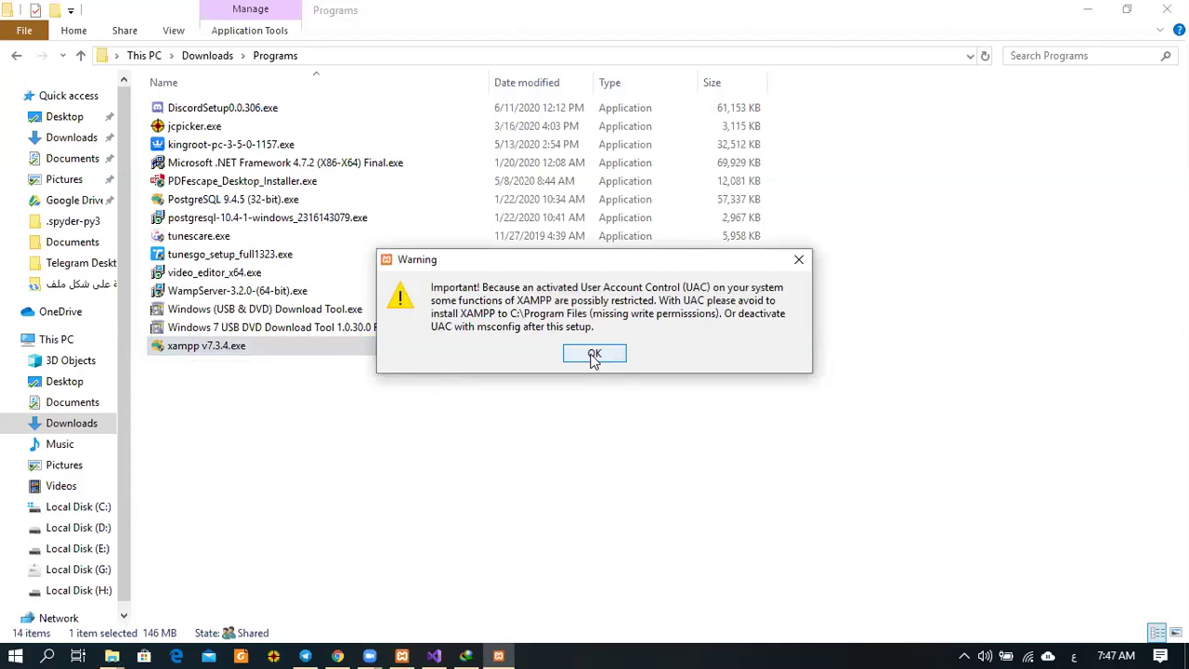
left_click(595, 357)
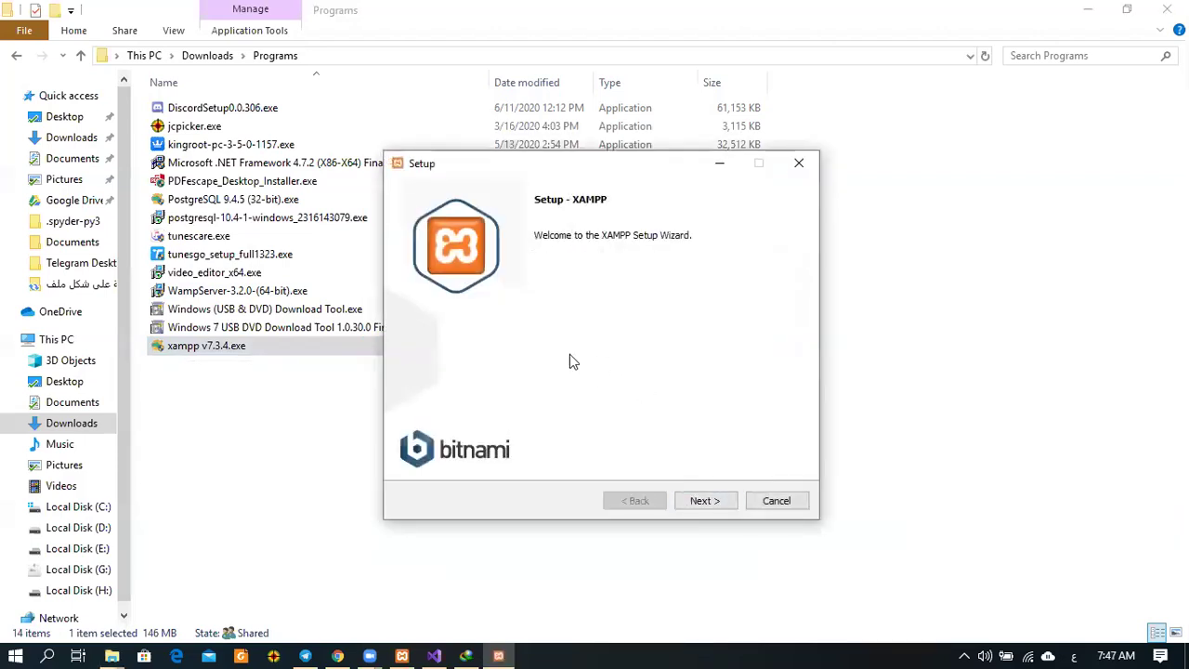
left_click(704, 501)
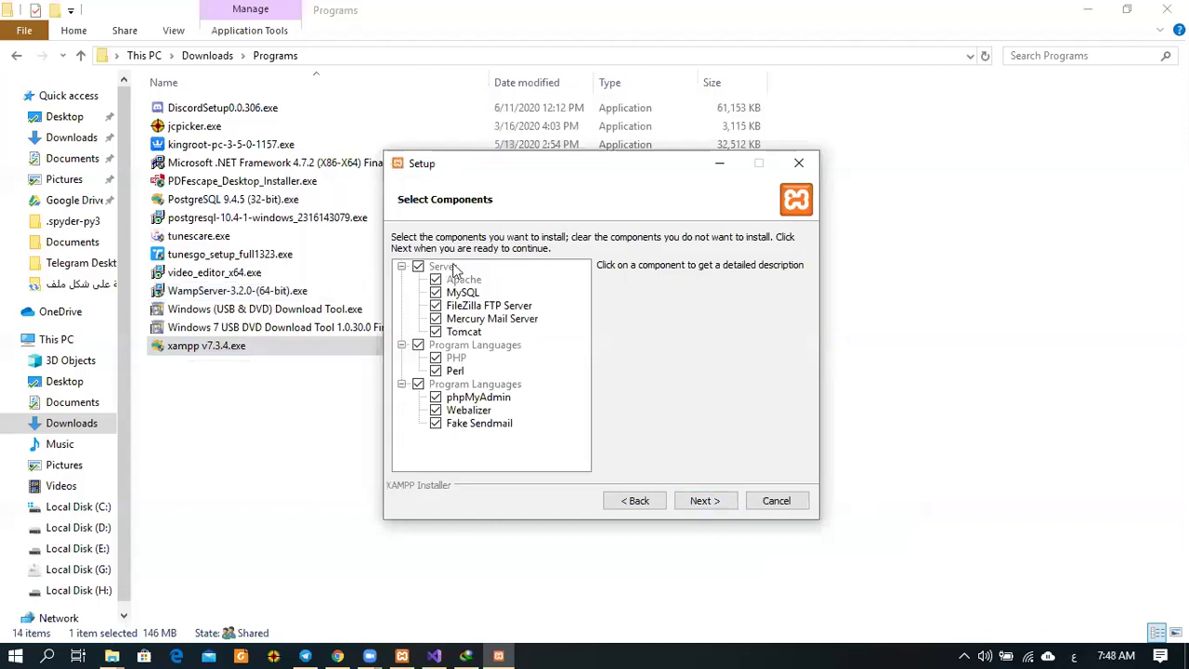
left_click(705, 504)
- Try to continue with C:\xampp as the XAMPP installation folder
double_click(515, 266)
left_click(560, 270)
left_click(711, 500)
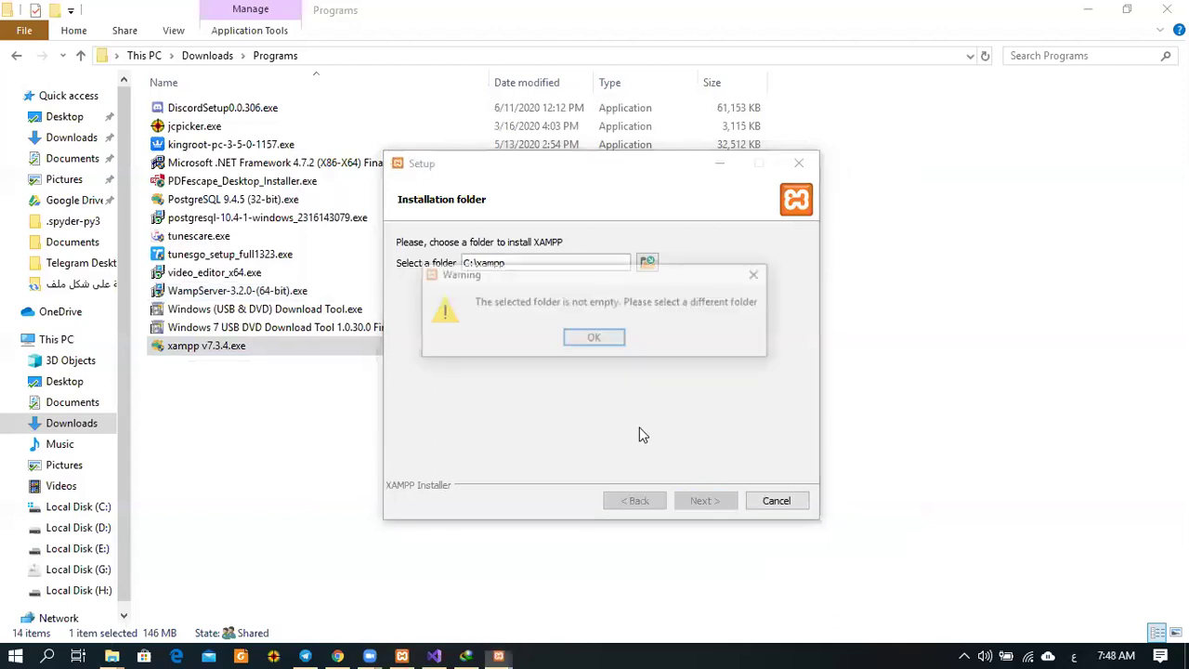
left_click(758, 276)
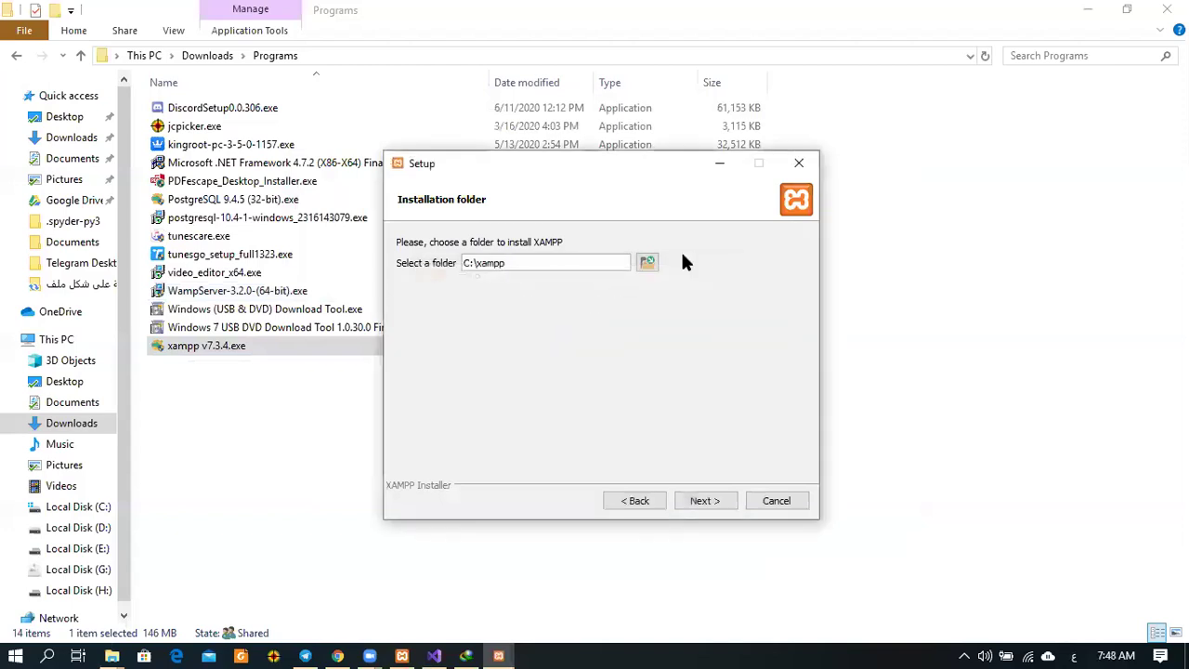
- Browse to Local Disk (D:) and set the XAMPP installation folder to D:\xampp
left_click(647, 263)
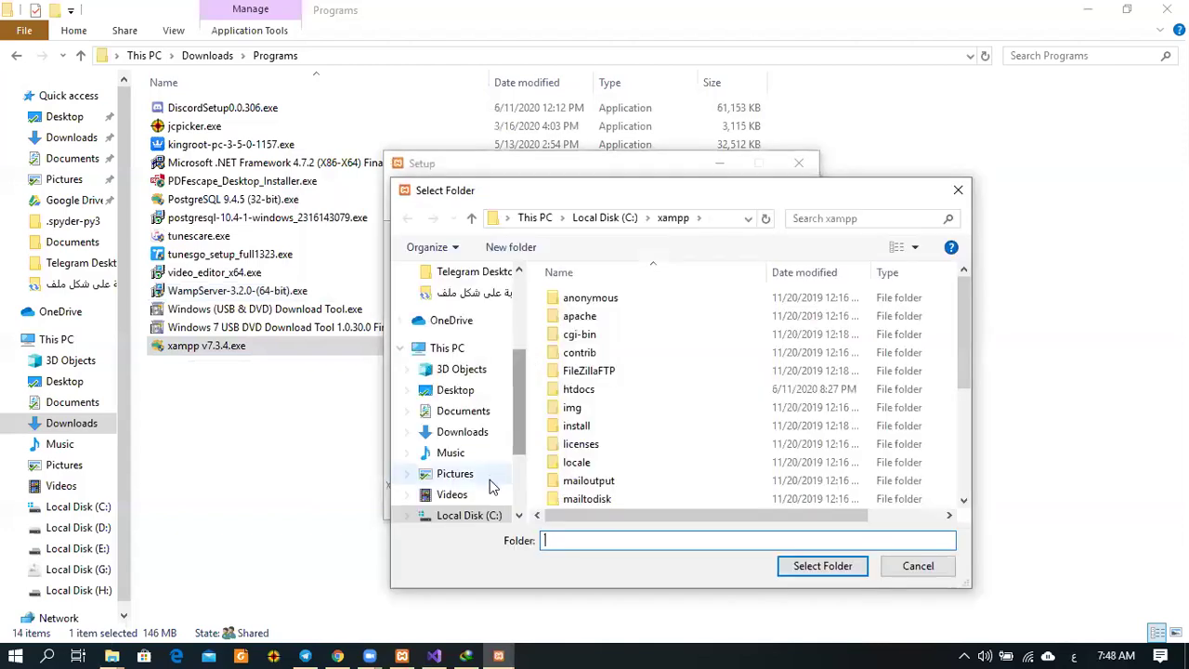
left_click(470, 438)
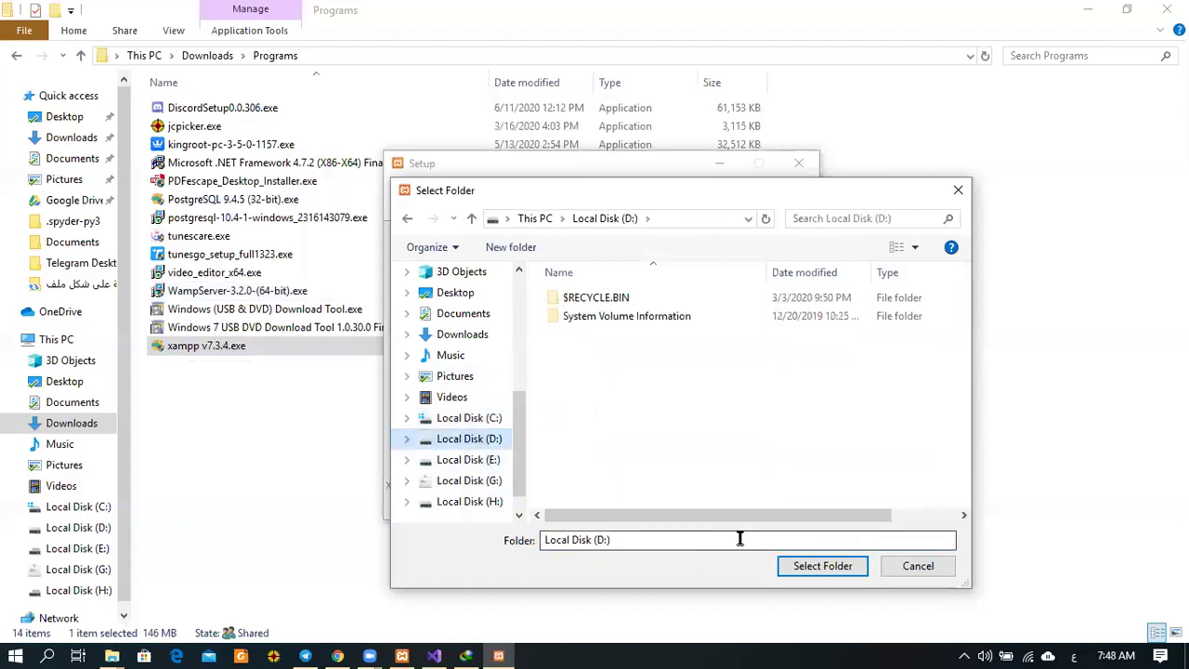
left_click(781, 563)
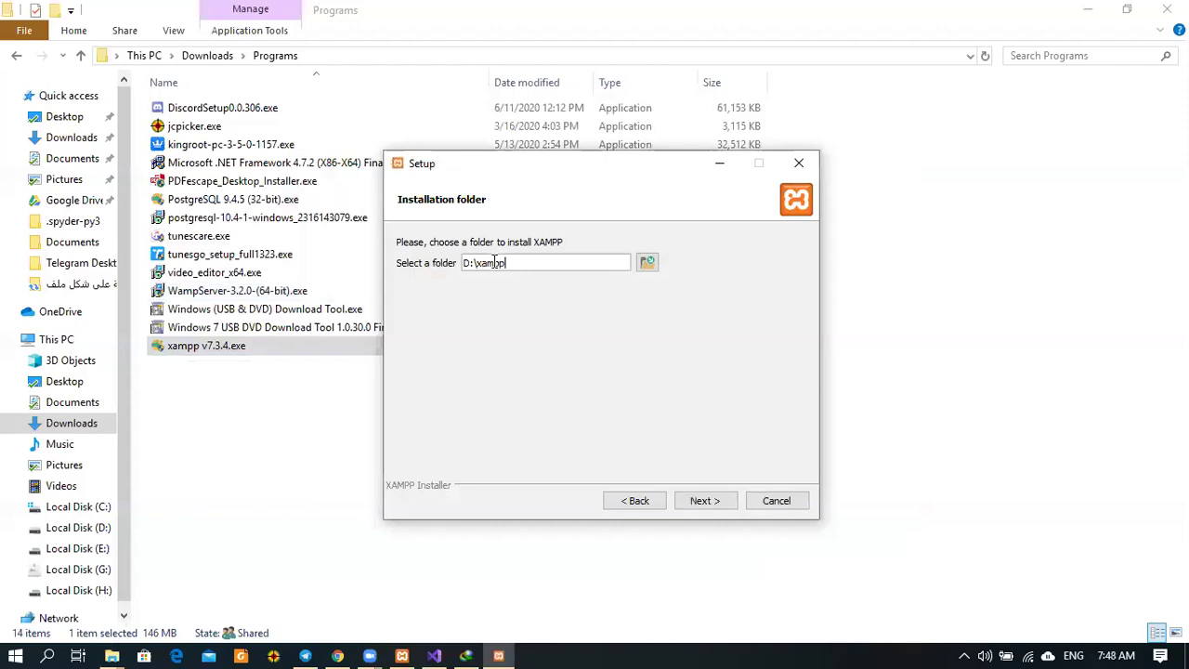
- Confirm the installation folder, leave the Bitnami for XAMPP option enabled, and start installing XAMPP
left_click(704, 500)
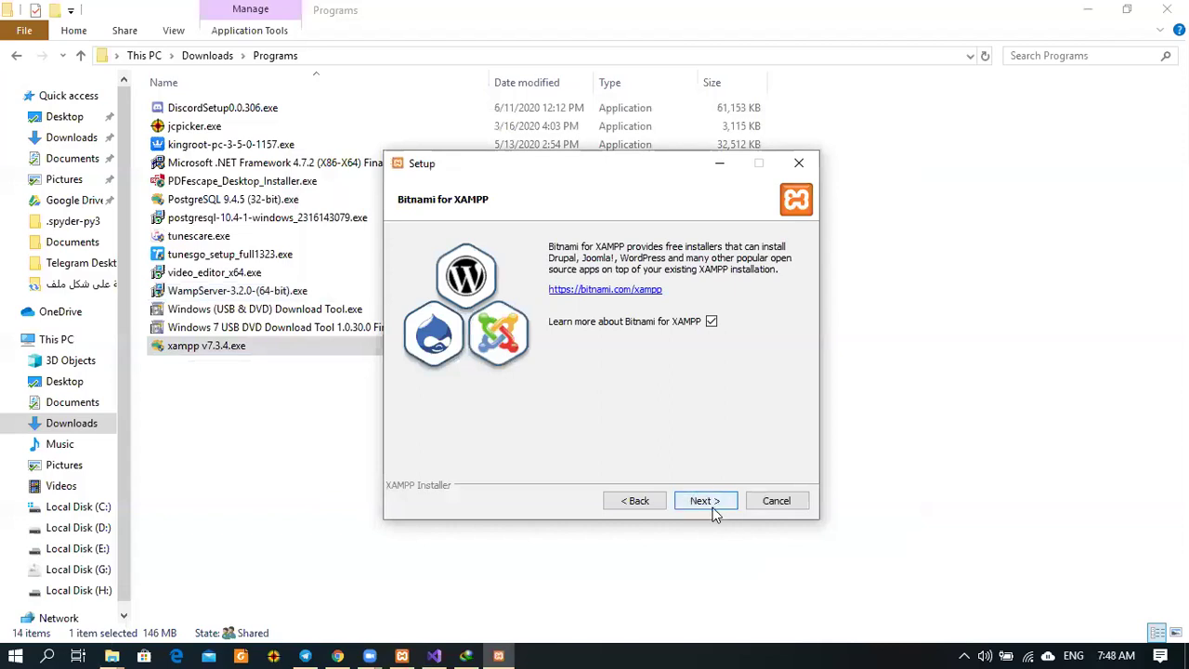
left_click(713, 508)
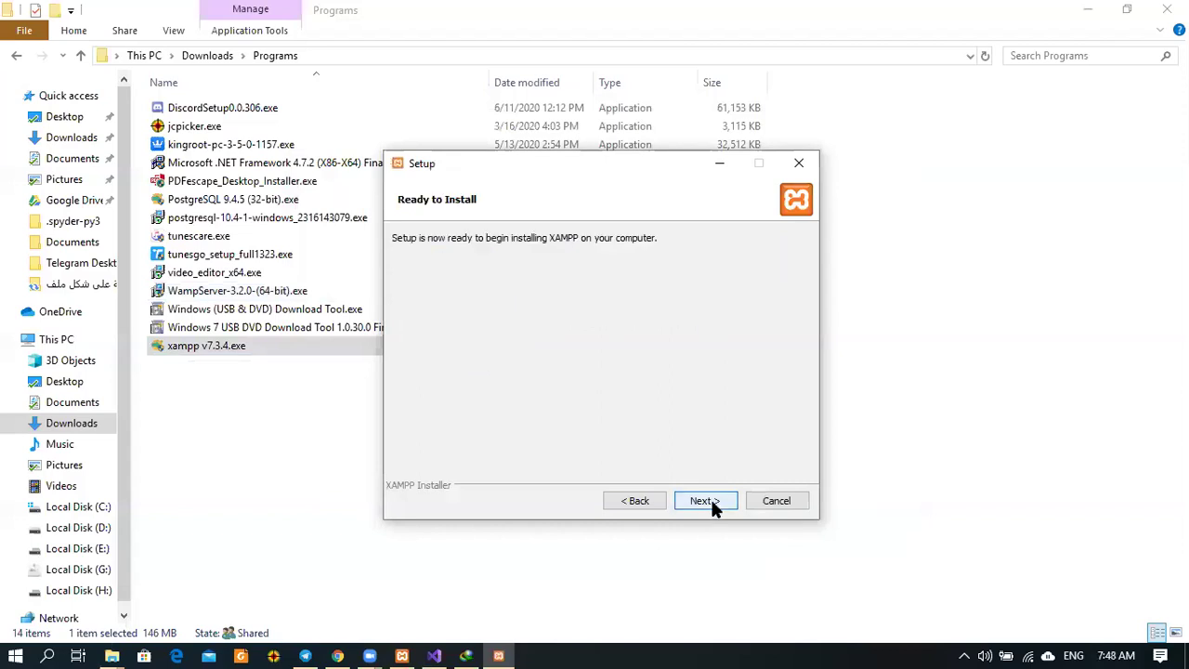
left_click(711, 502)
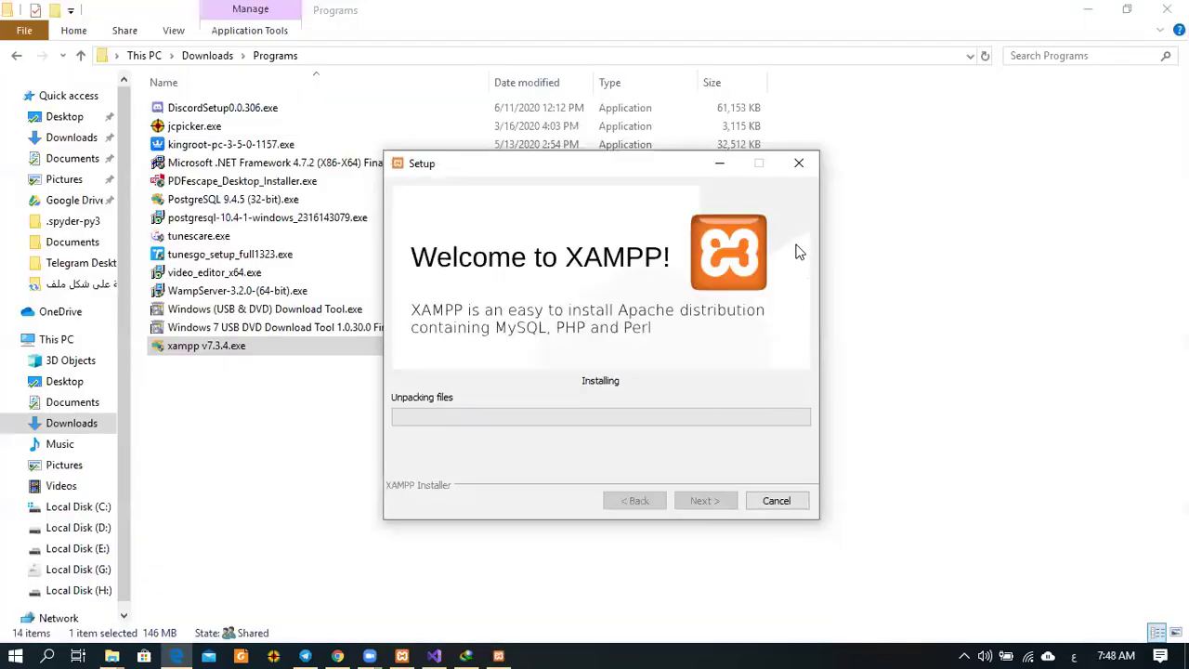
- Abort the running XAMPP installation and confirm leaving the setup
left_click(777, 501)
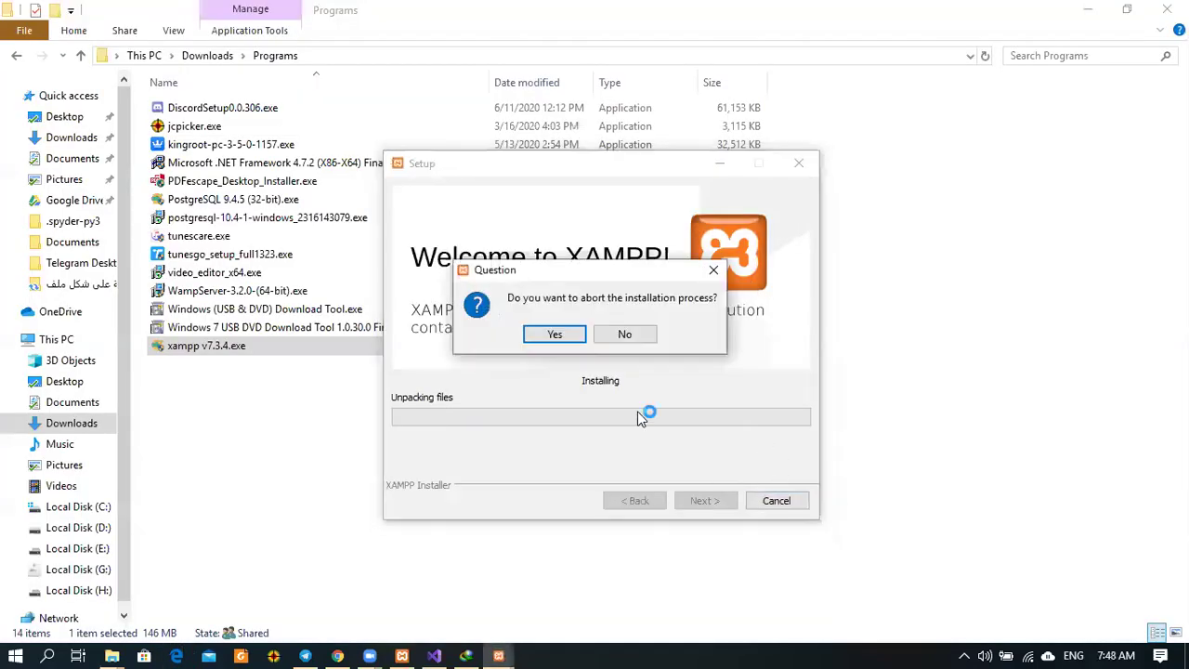
left_click(544, 337)
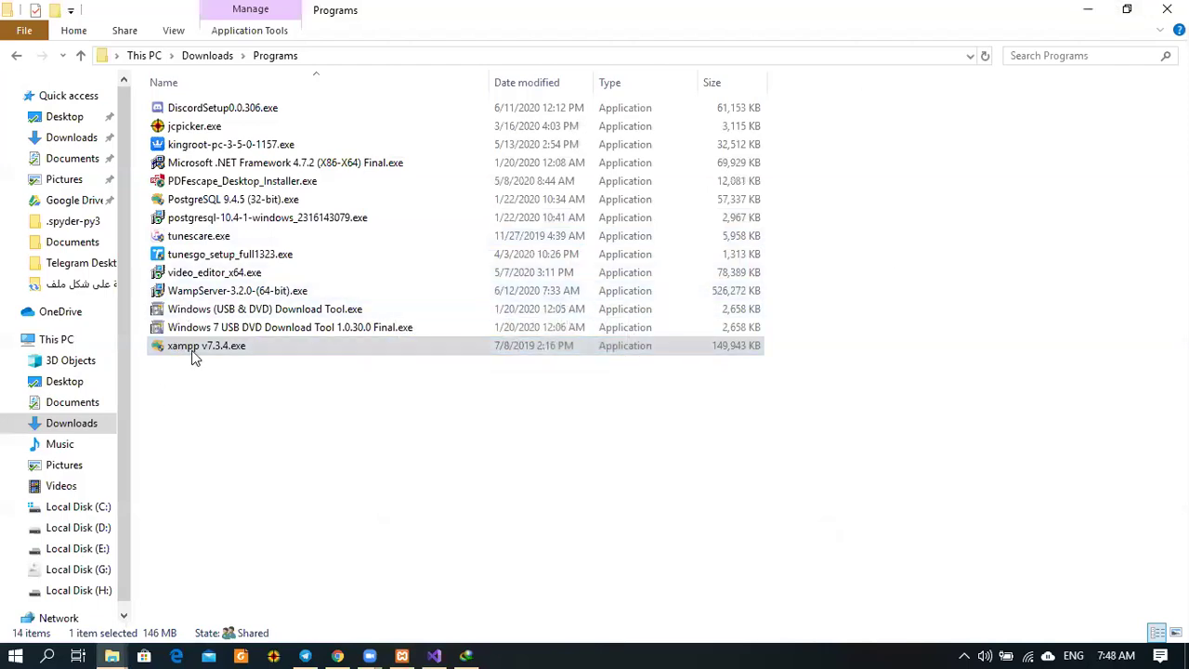
- Select the WampServer-3.2.0-(64-bit).exe installer and search Windows for wamp without opening any result
left_click(232, 290)
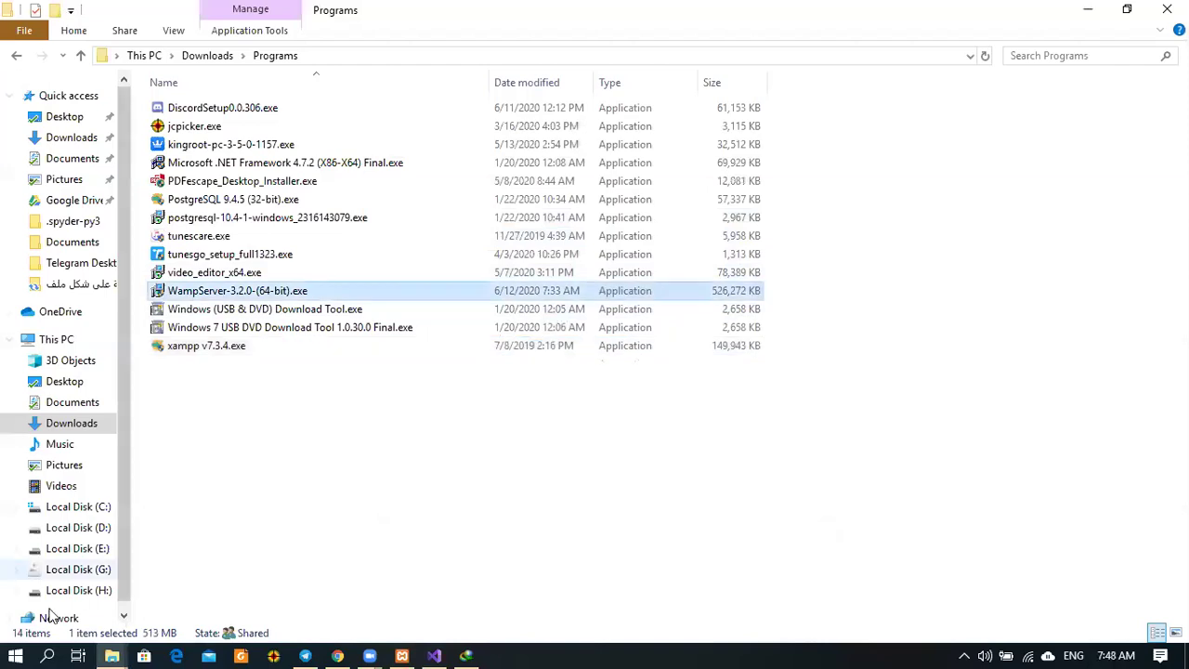
left_click(15, 656)
type("wamp")
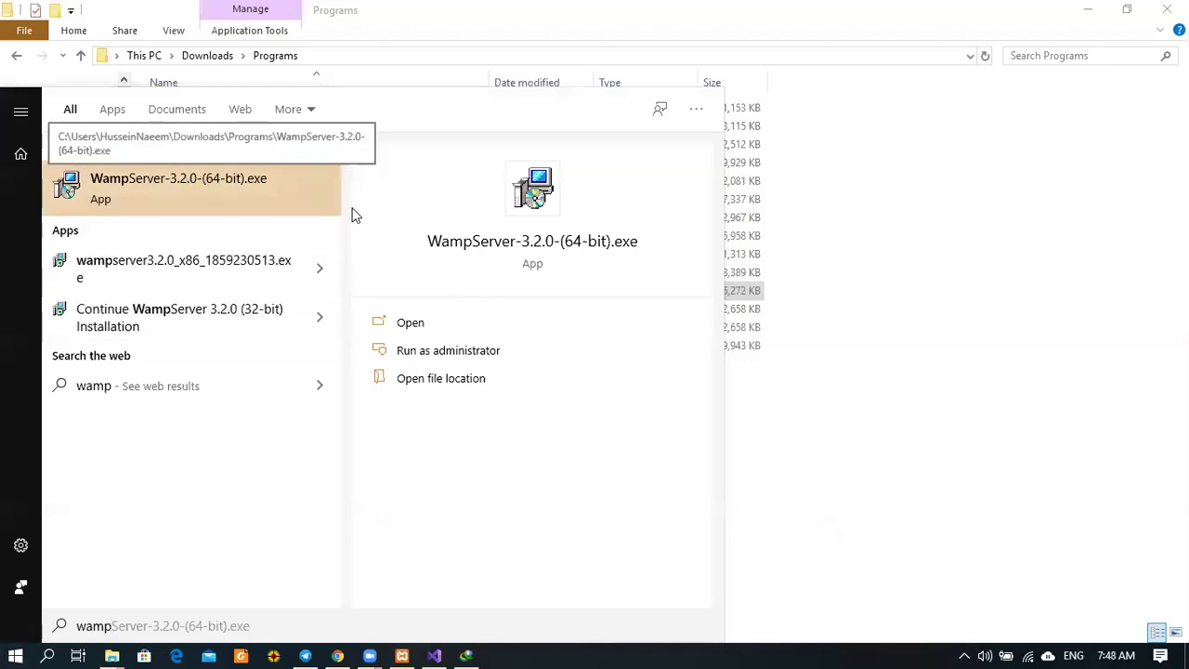
left_click(987, 410)
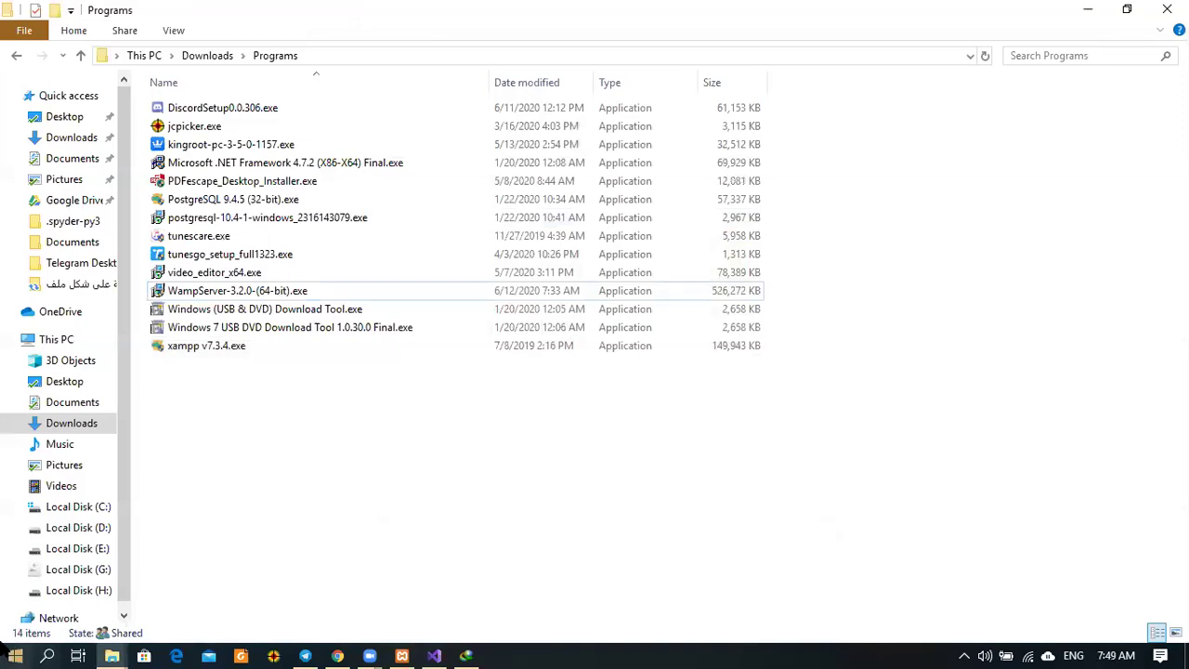
- Search Windows for xampp, open the XAMPP Control Panel, and start the Apache and MySQL modules
left_click(9, 650)
type("xampp")
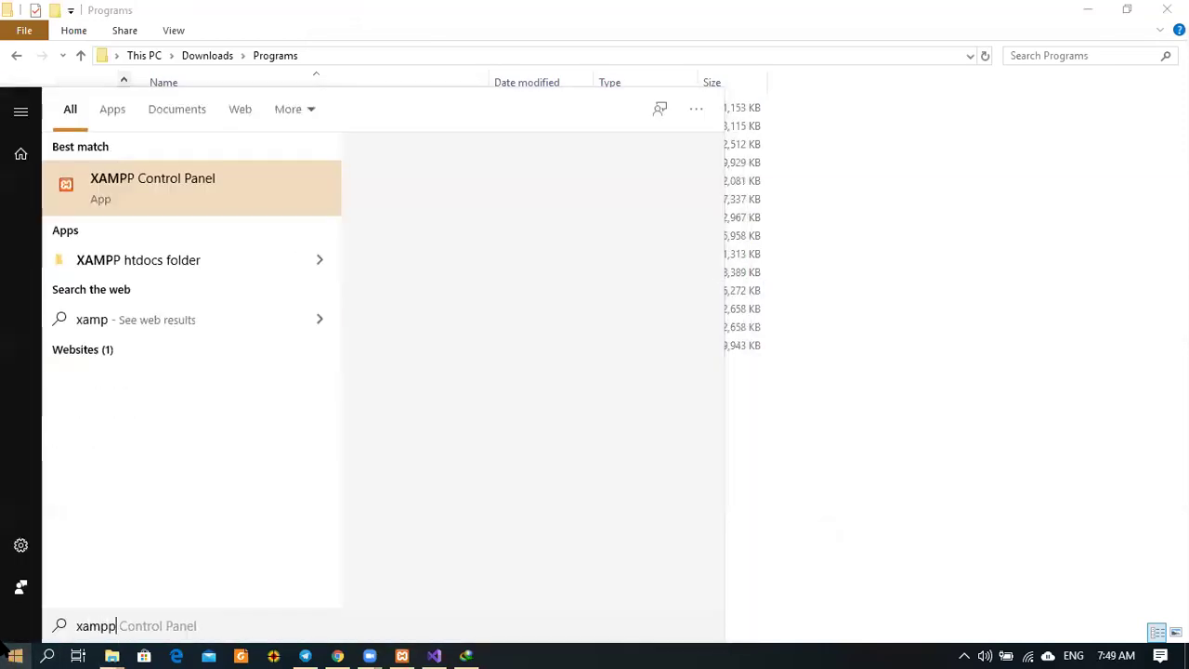
left_click(180, 183)
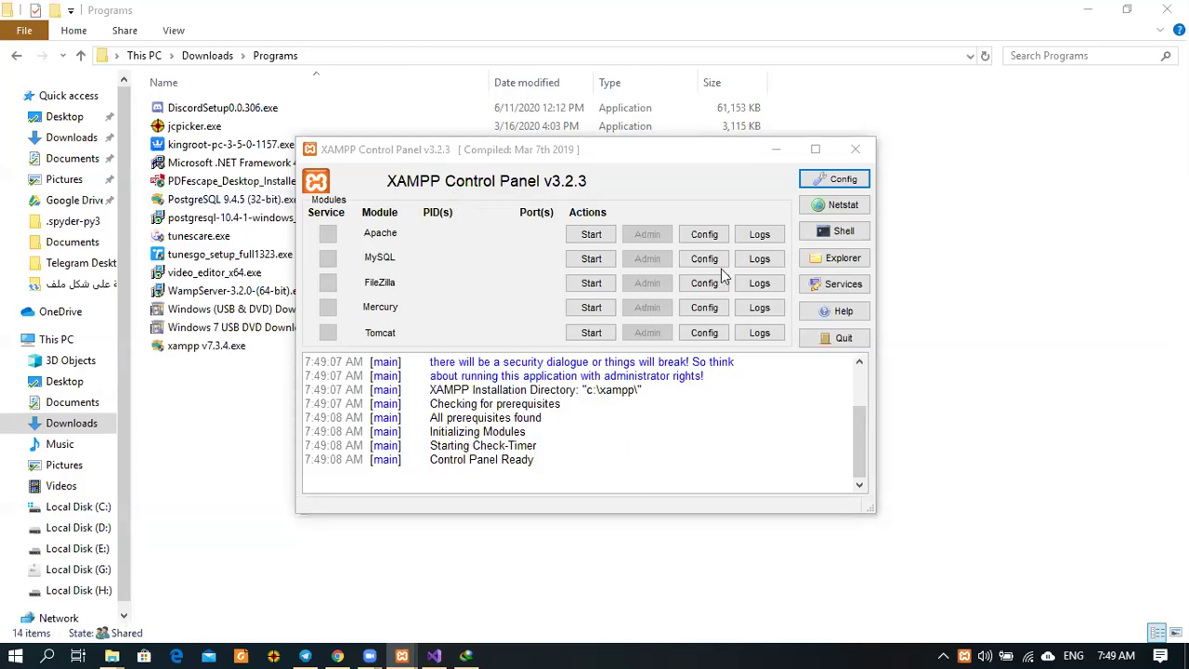
left_click(604, 243)
left_click(585, 268)
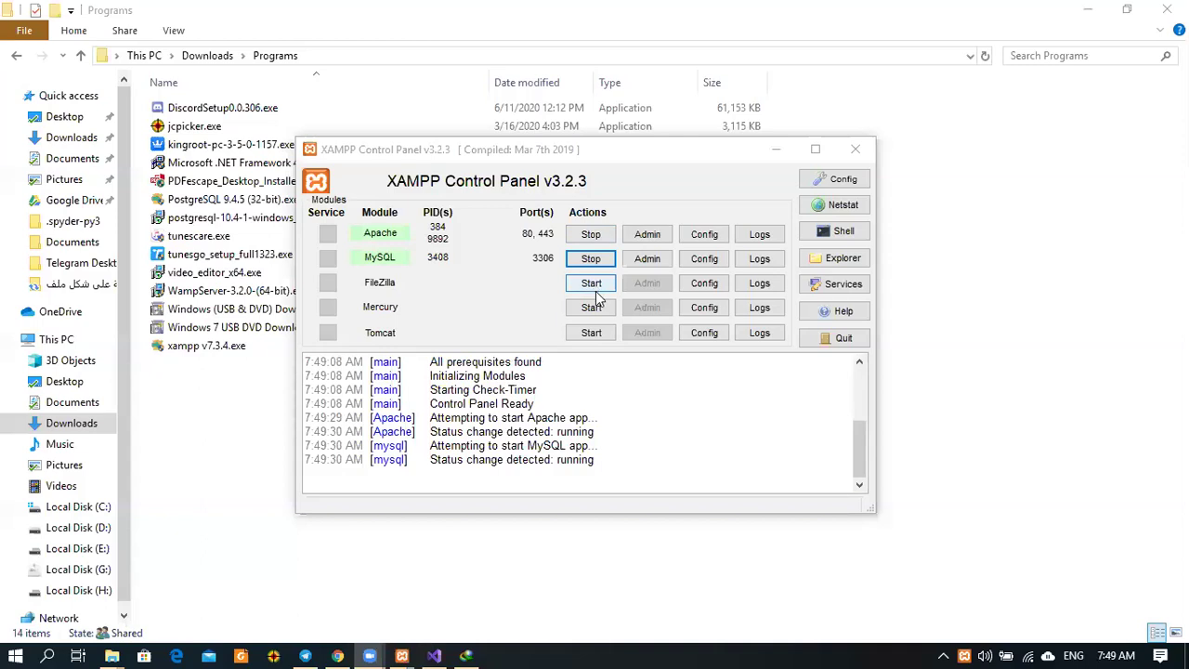
- Close the XAMPP Control Panel window and move the hidden XAMPP notification icon into the visible notification area
left_click(855, 149)
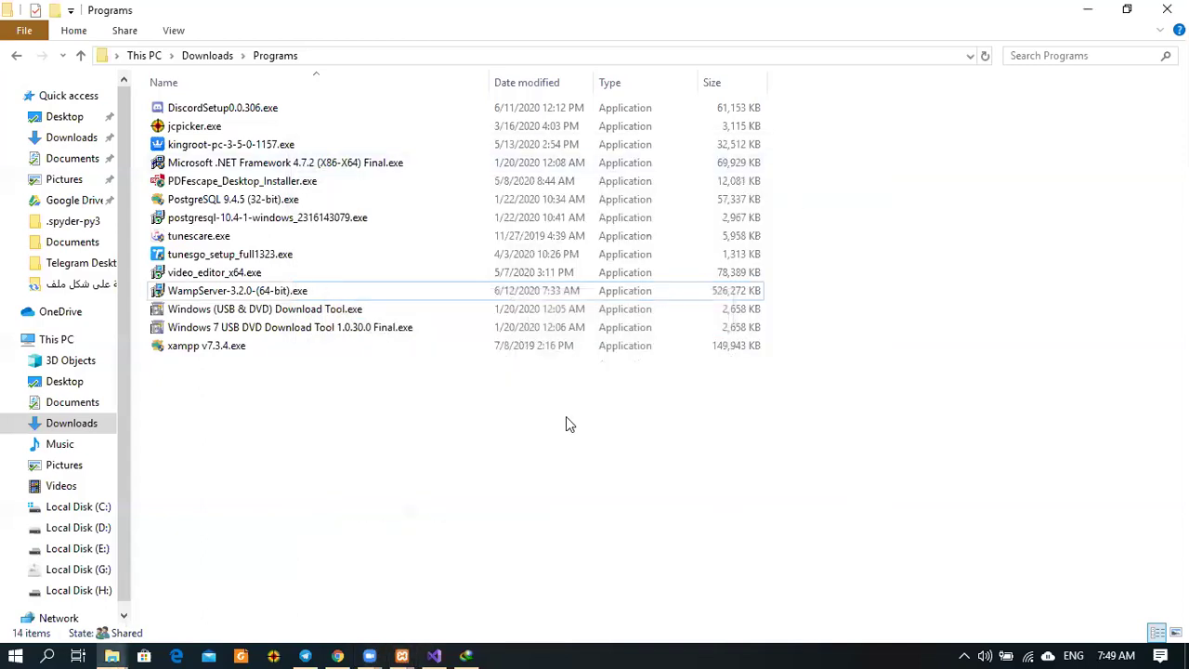
left_click(964, 656)
left_click_drag(911, 591, 1006, 651)
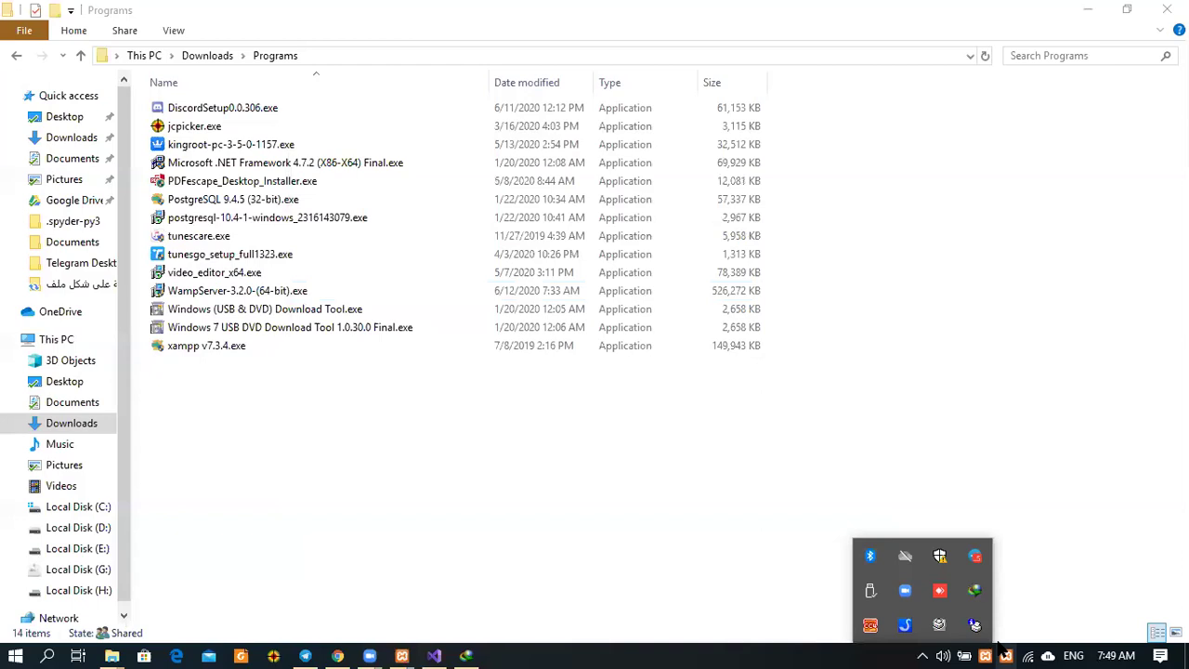
left_click(482, 639)
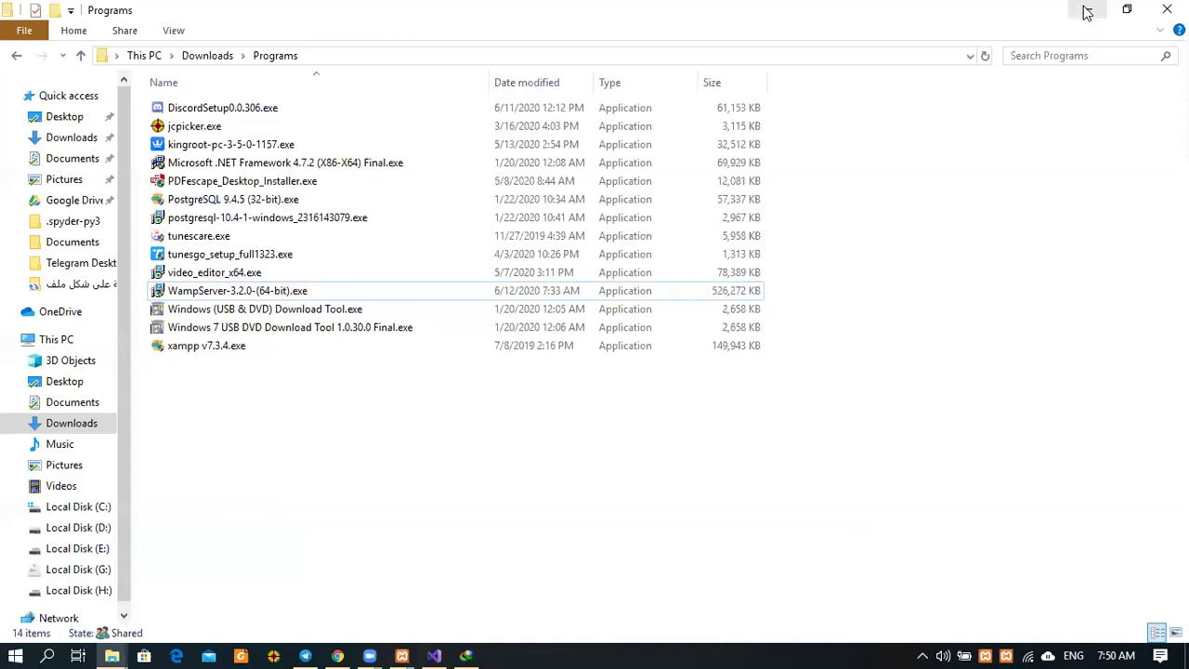
- Minimize the Programs folder window and open the xampp folder on Local Disk (C:) from This PC
left_click(1087, 11)
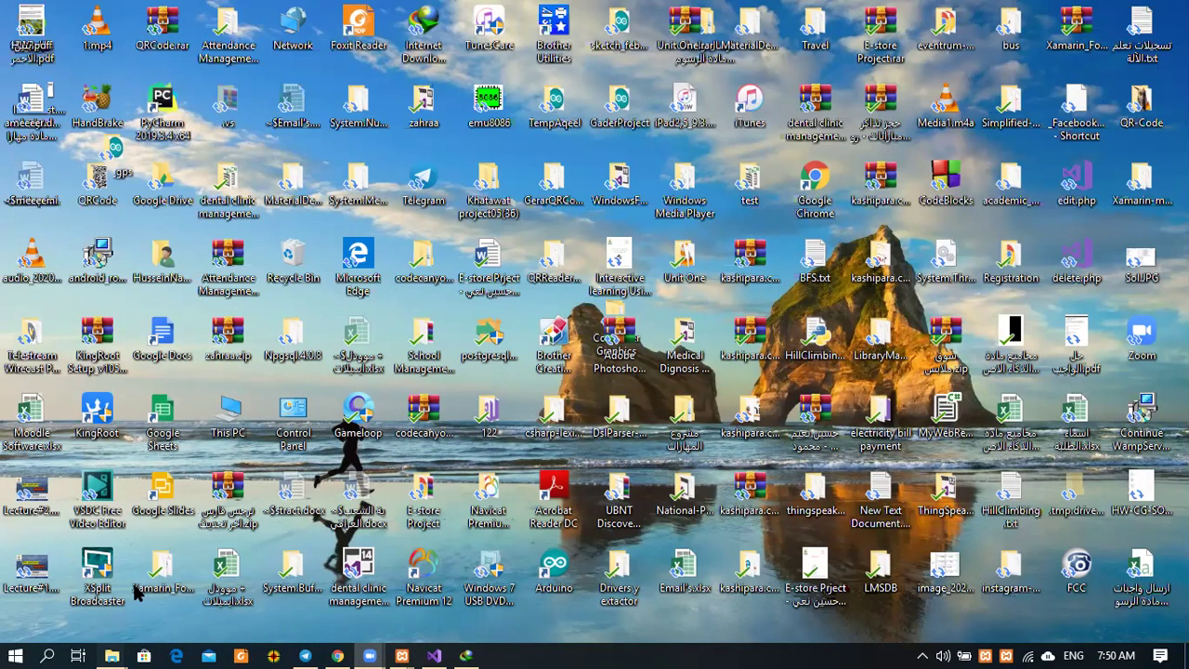
left_click(111, 655)
left_click(237, 586)
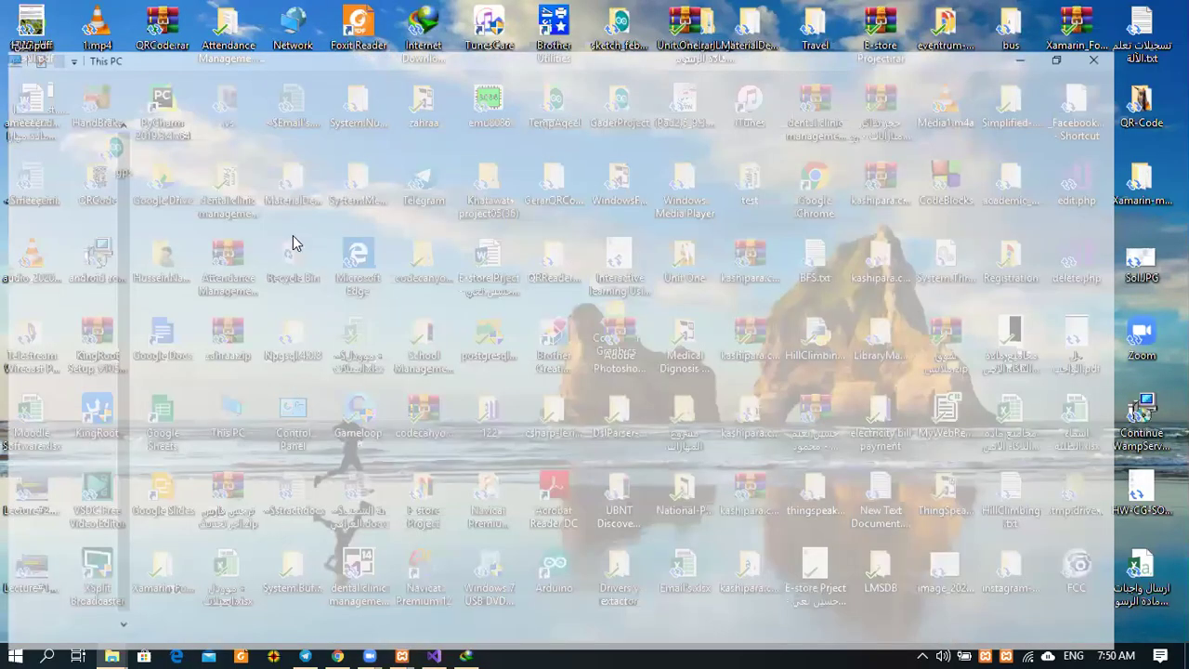
double_click(286, 257)
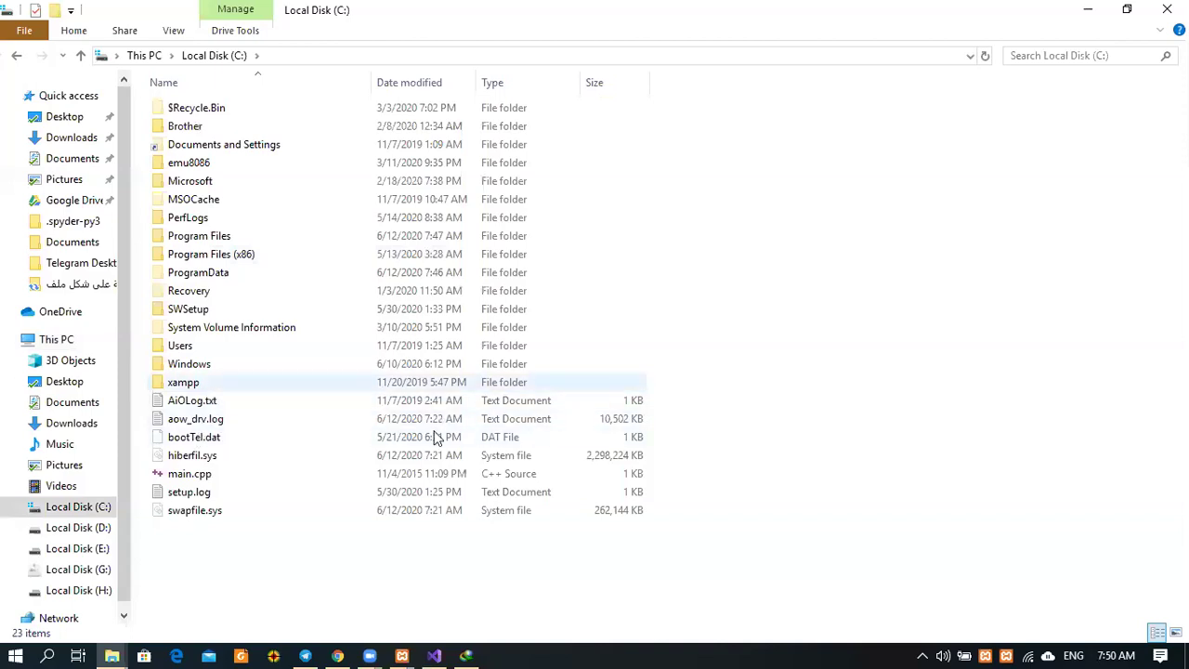
double_click(225, 384)
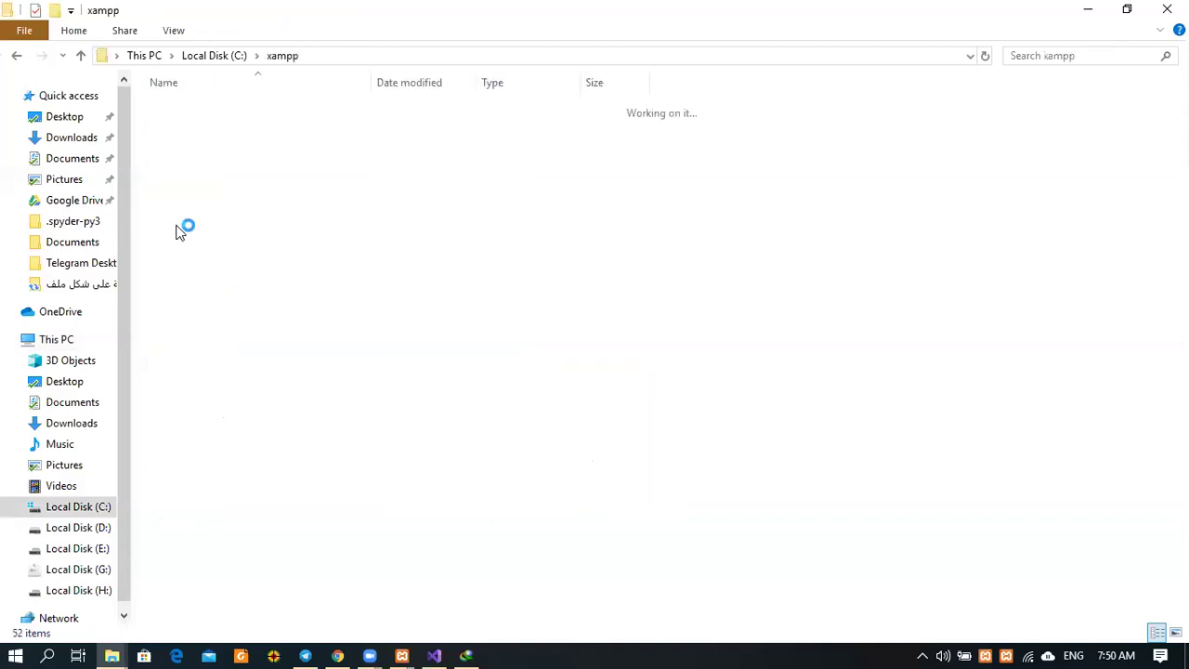
- Return to Local Disk (C:) and reopen the xampp folder to show where XAMPP is located
left_click(16, 55)
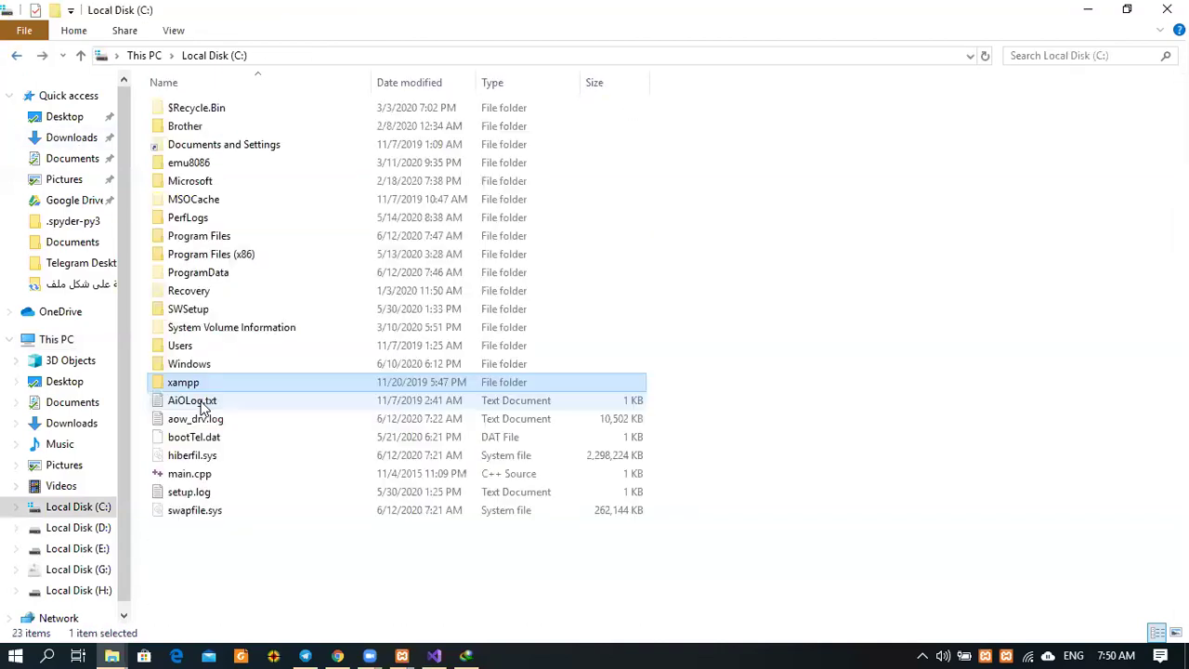
double_click(194, 383)
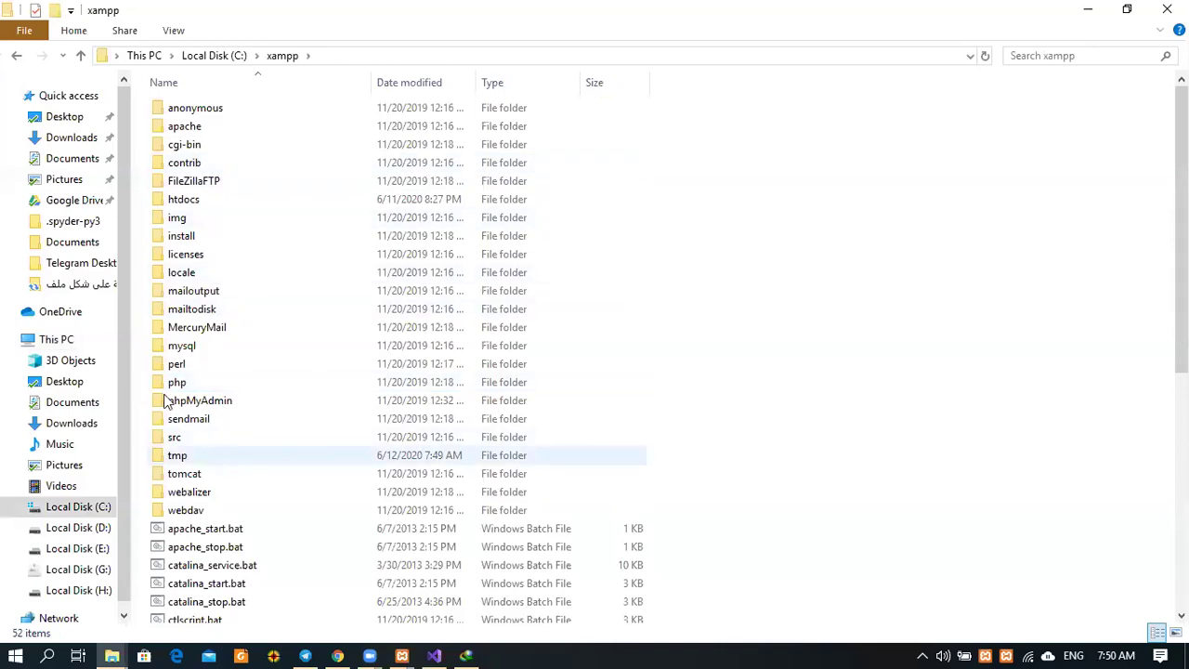
left_click(18, 56)
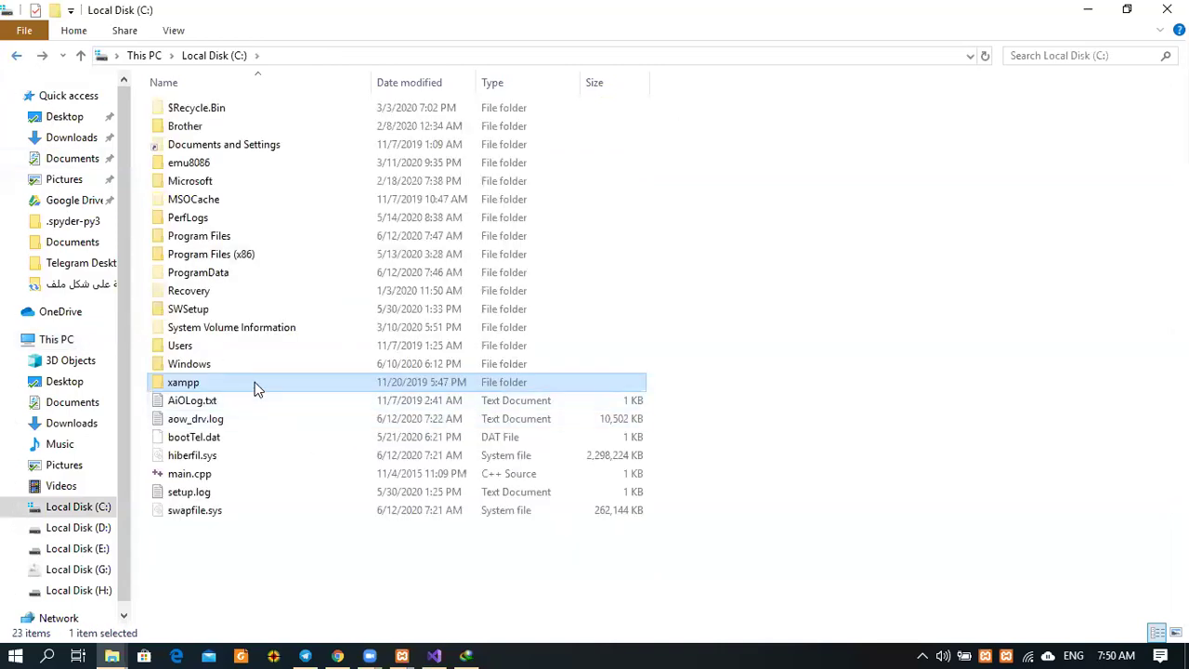
key("Return")
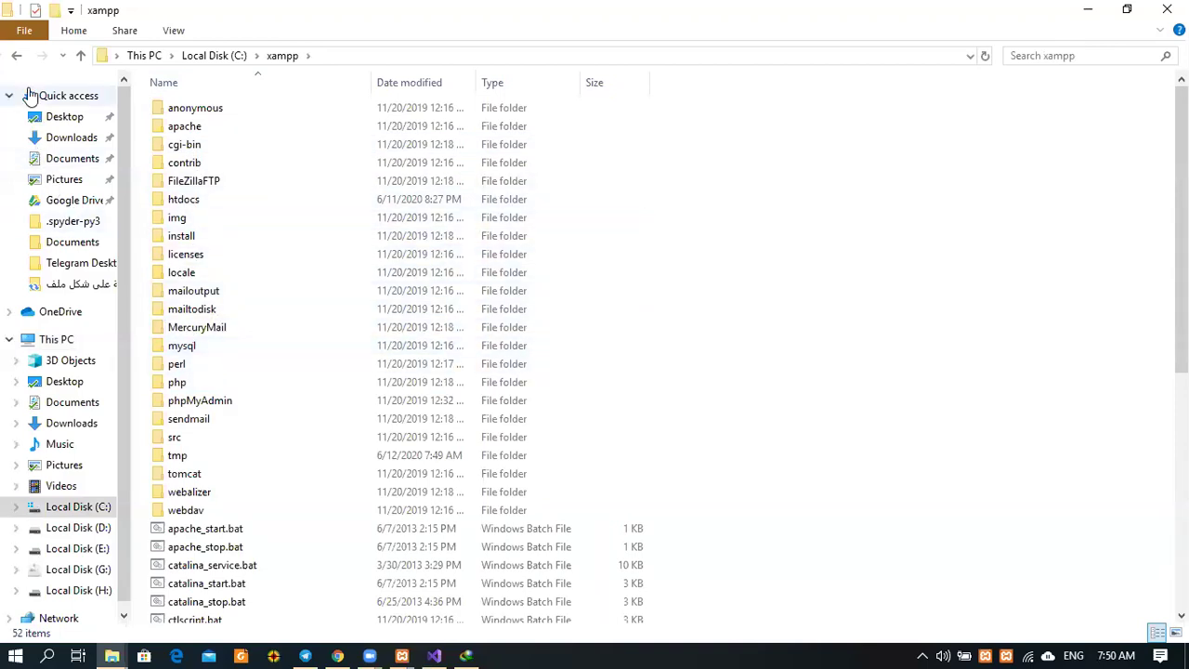
left_click(16, 55)
double_click(221, 387)
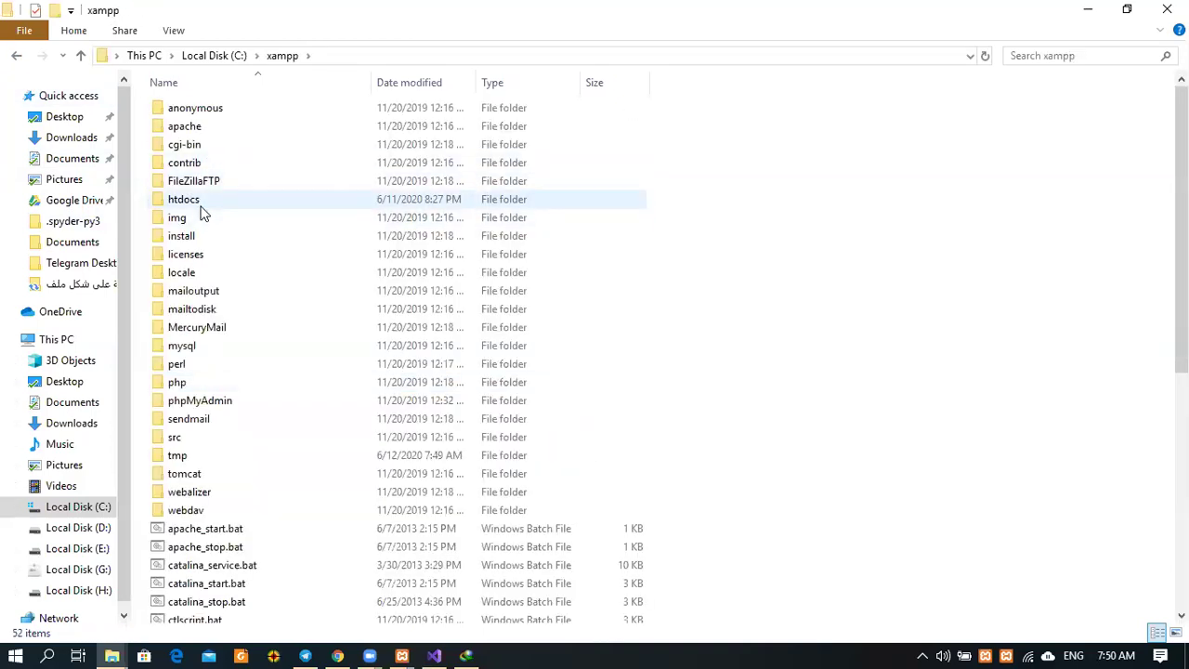
- Open the htdocs folder inside xampp and look through the project folders and files it contains
left_click(201, 207)
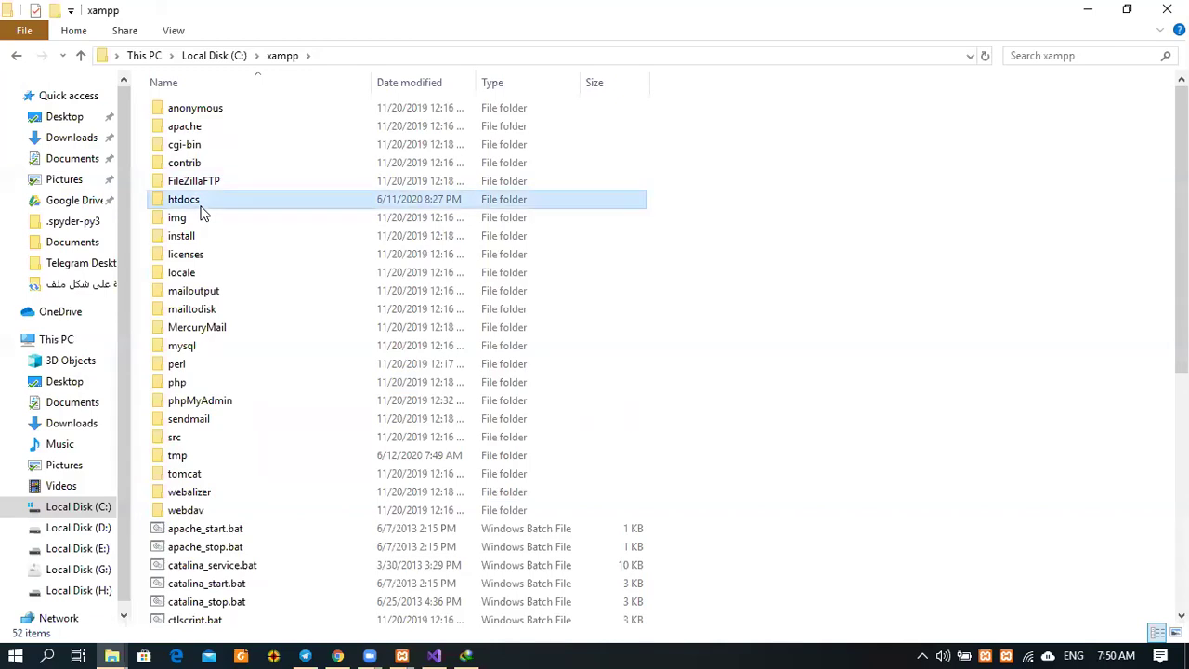
double_click(205, 207)
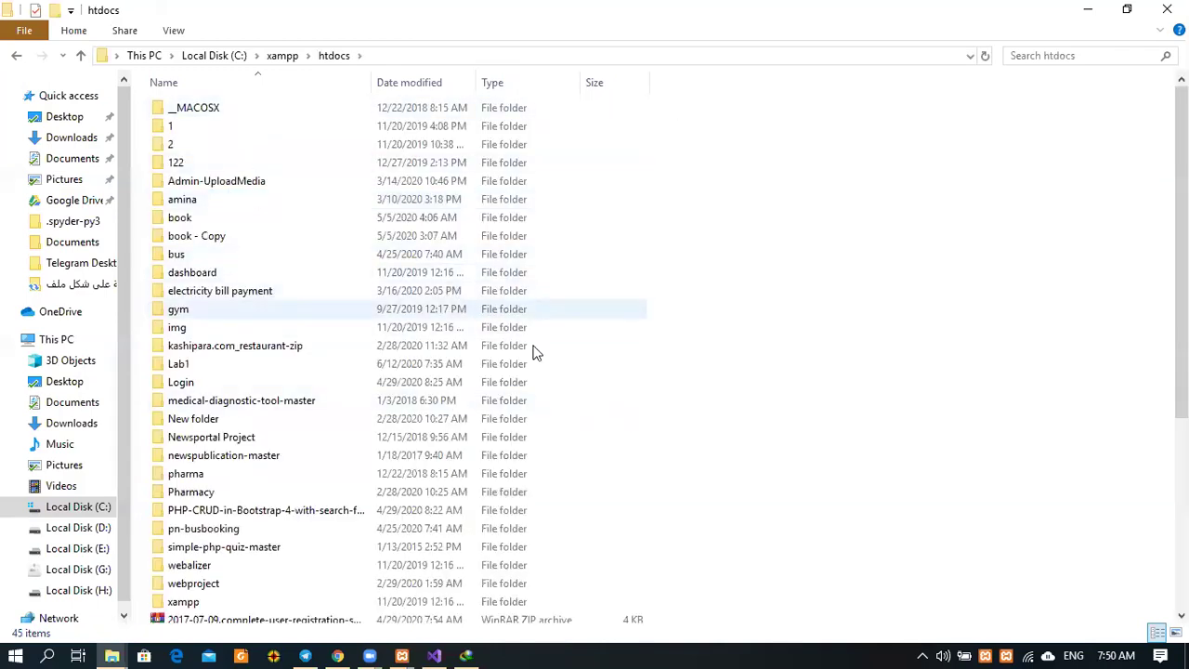
scroll(657, 409, "down", 3)
scroll(658, 409, "up", 3)
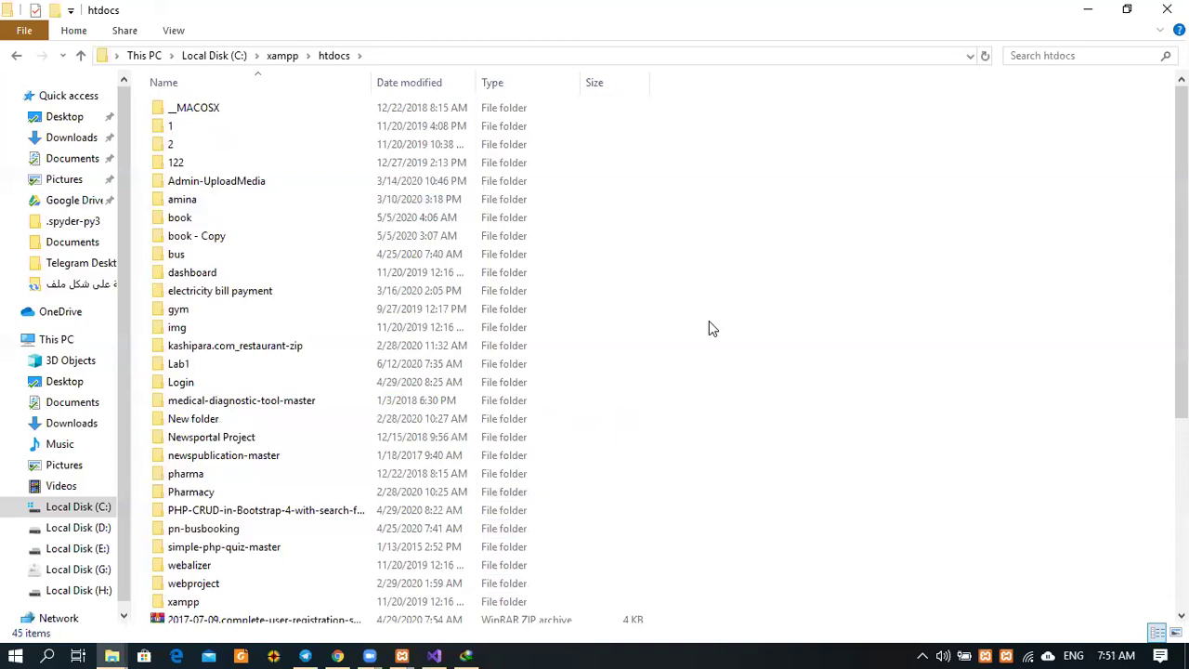
- Create a new folder named Tutorial in htdocs and open it
right_click(648, 133)
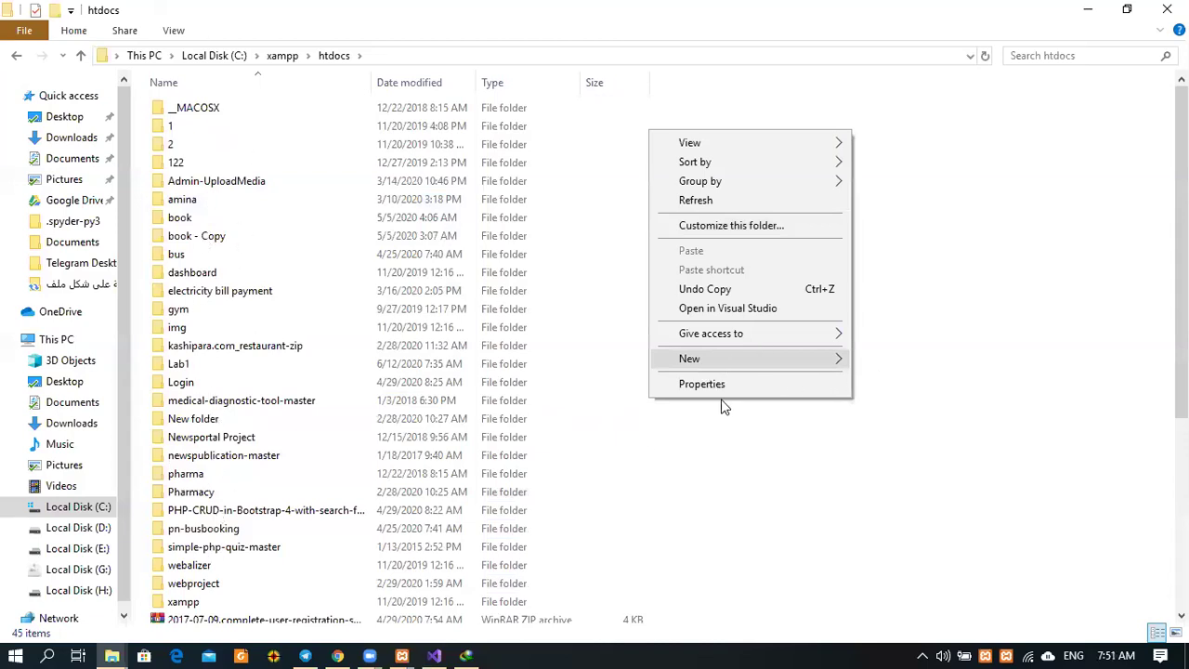
mouse_move(836, 360)
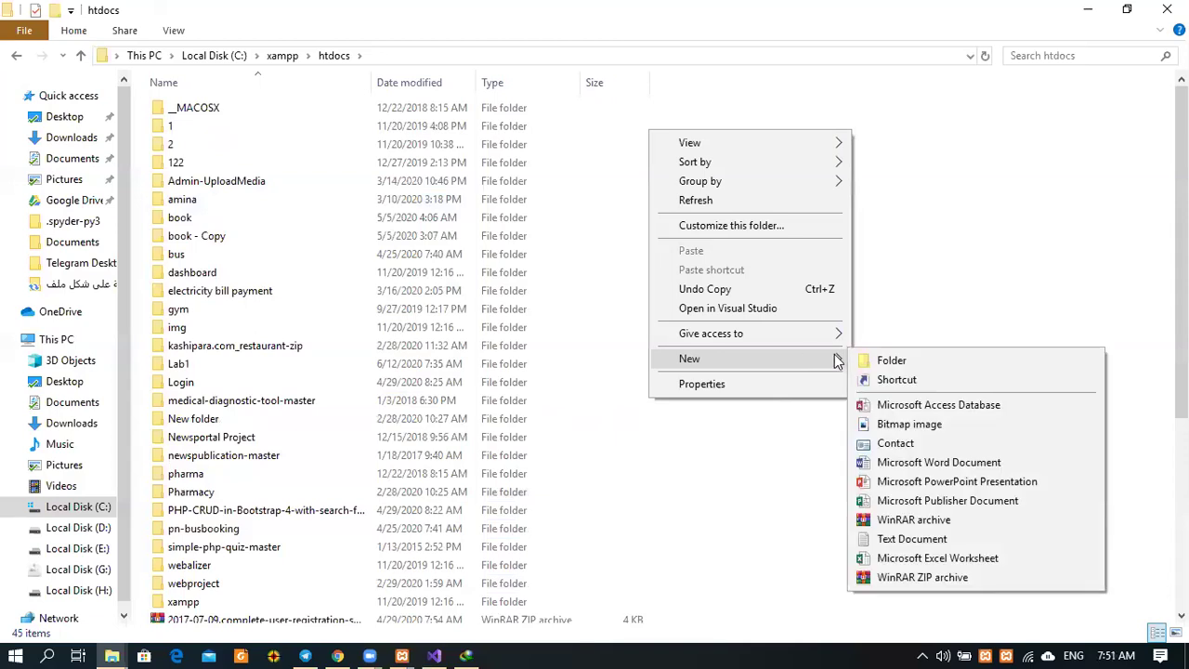
left_click(890, 360)
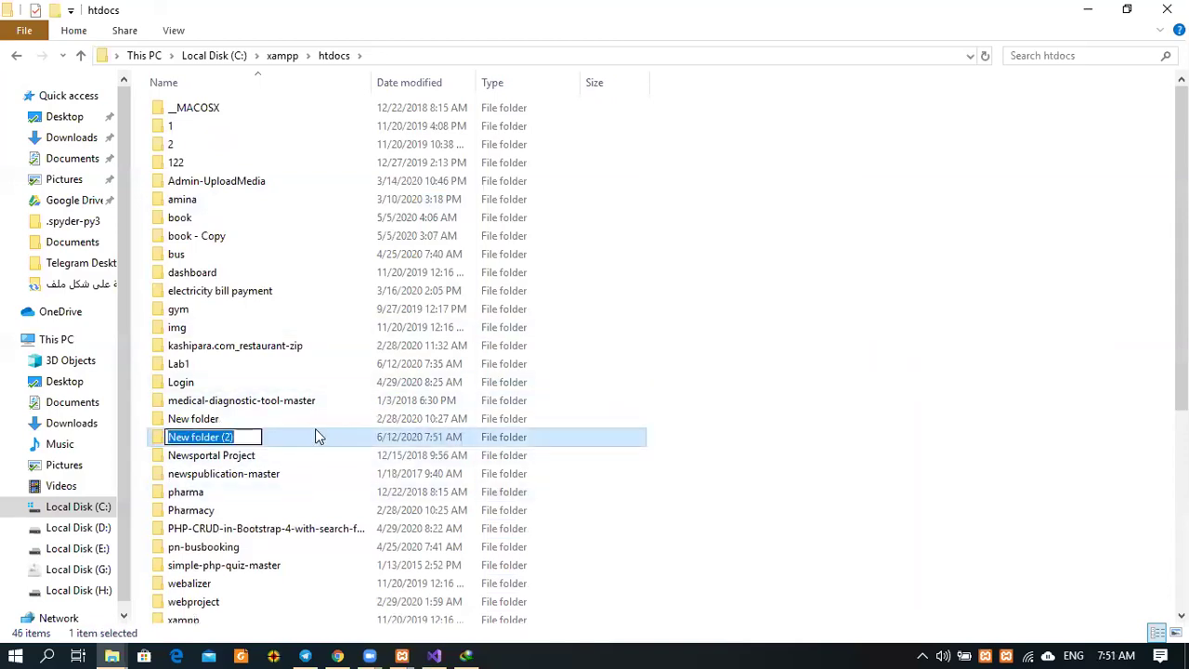
type("T")
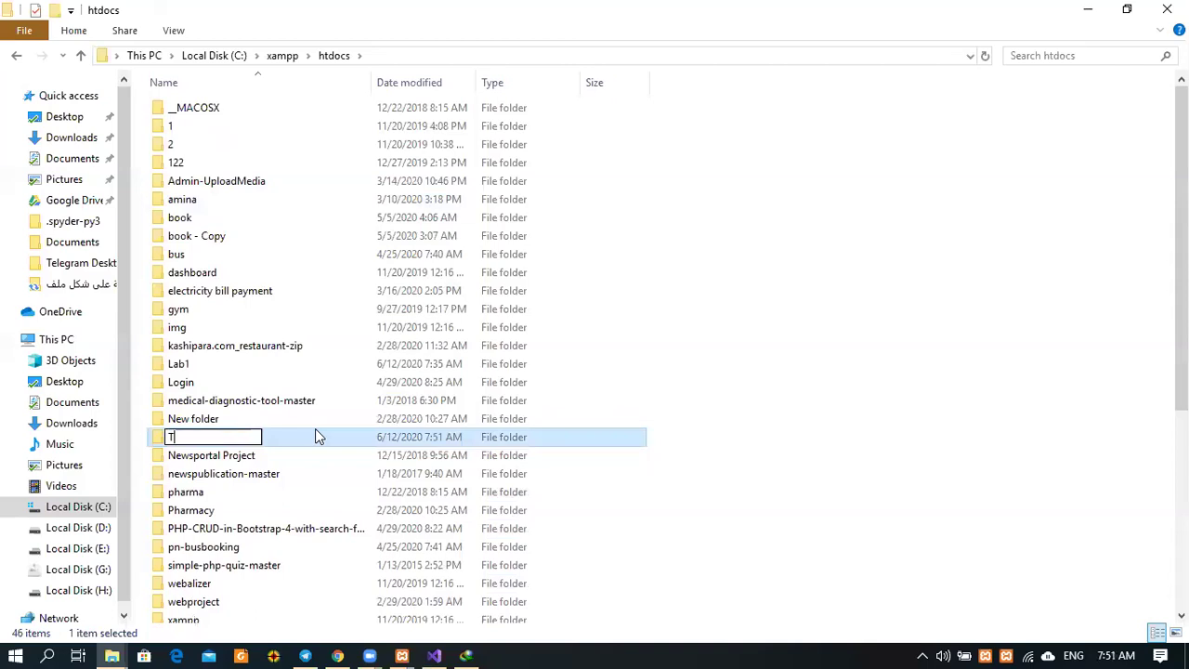
type("utorial")
key("Return")
double_click(244, 573)
right_click(311, 193)
left_click(744, 246)
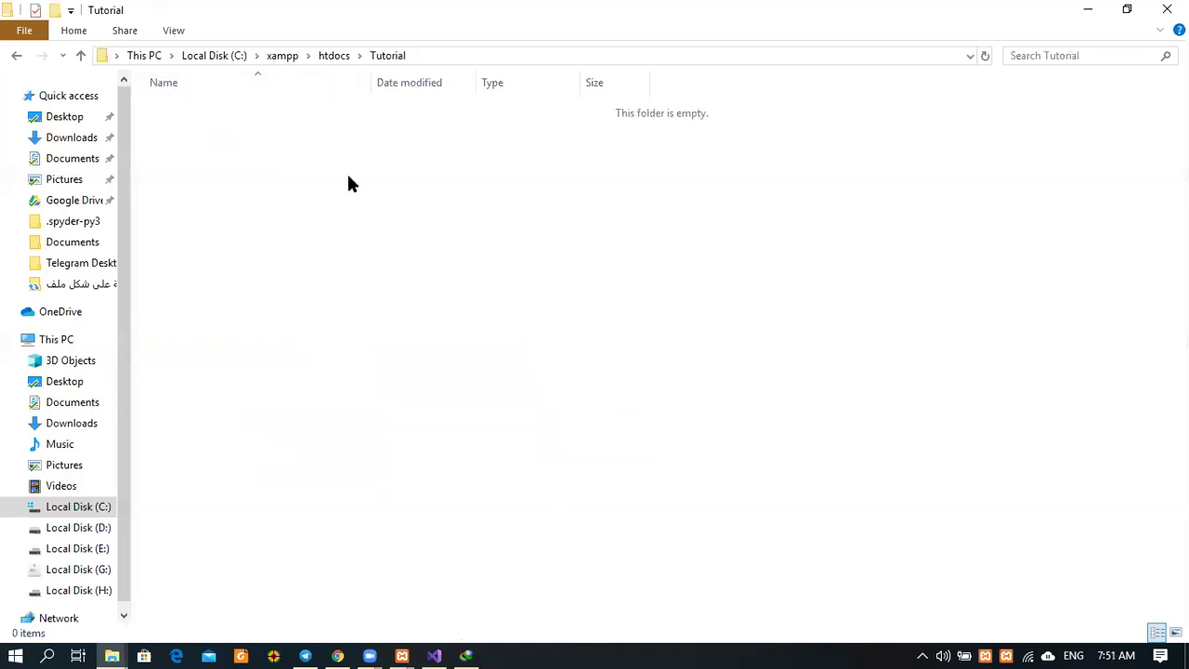
- Create a text document in the Tutorial folder, rename it index.php, and accept the file extension change
right_click(251, 129)
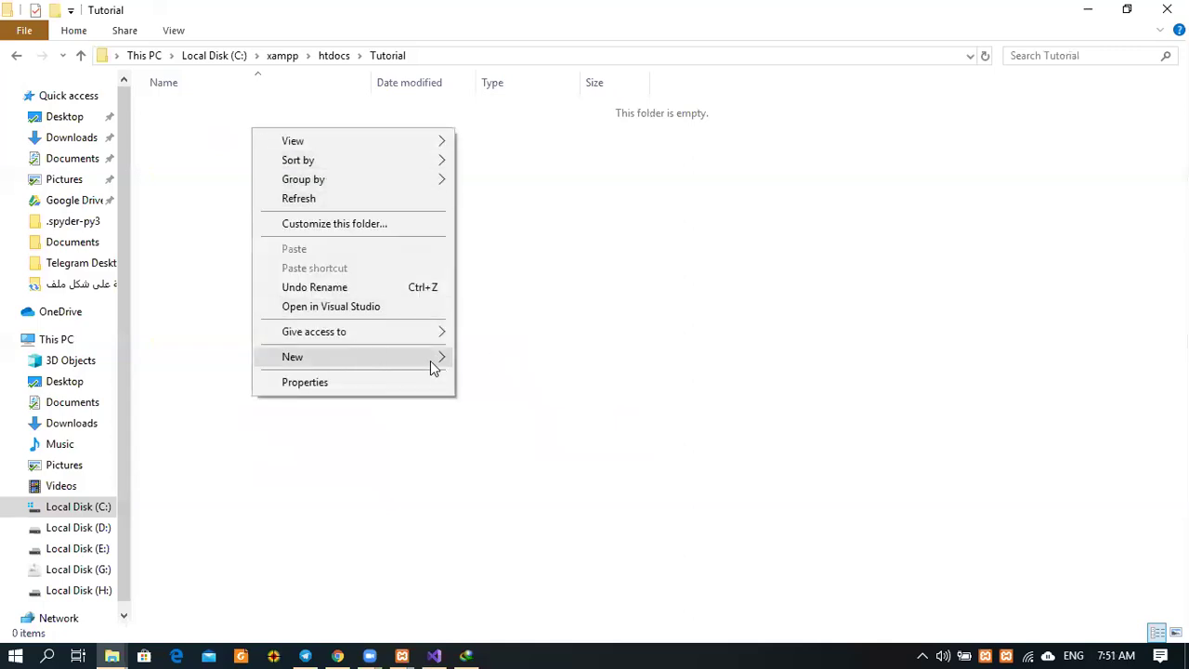
mouse_move(433, 360)
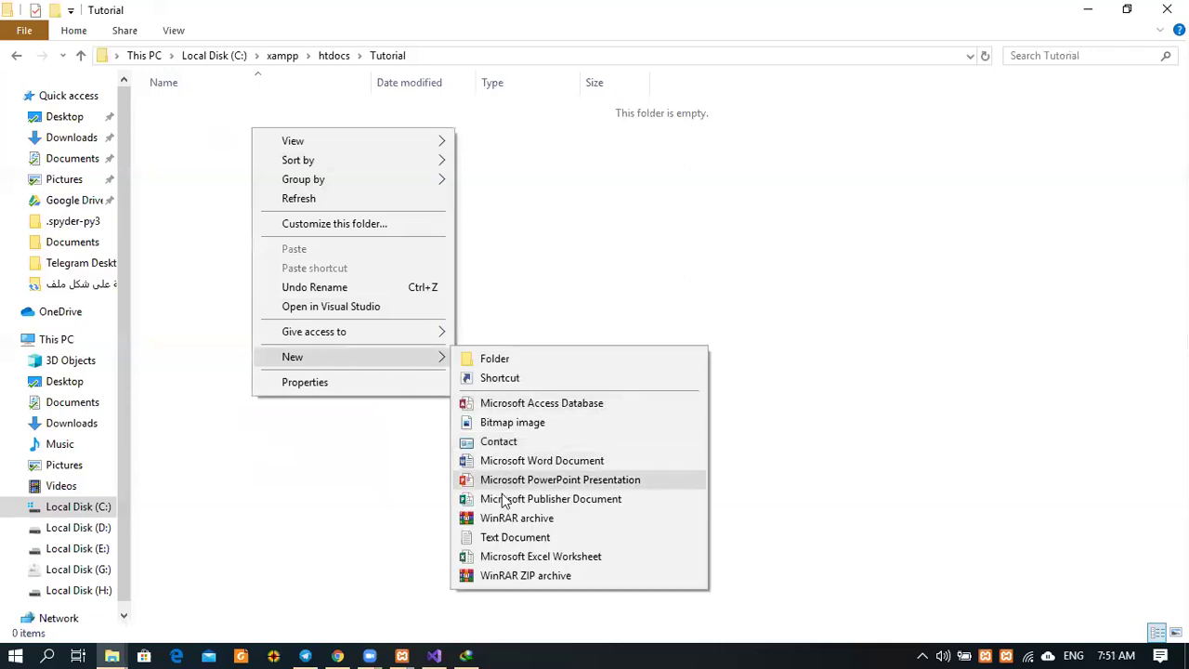
left_click(504, 537)
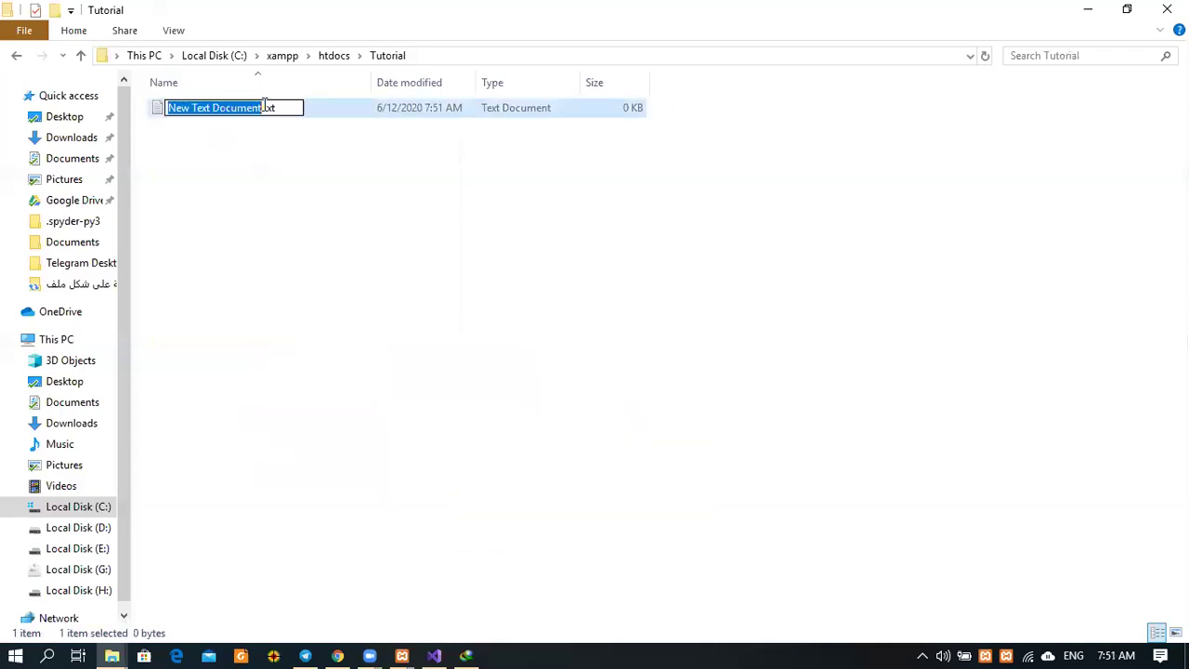
type("in")
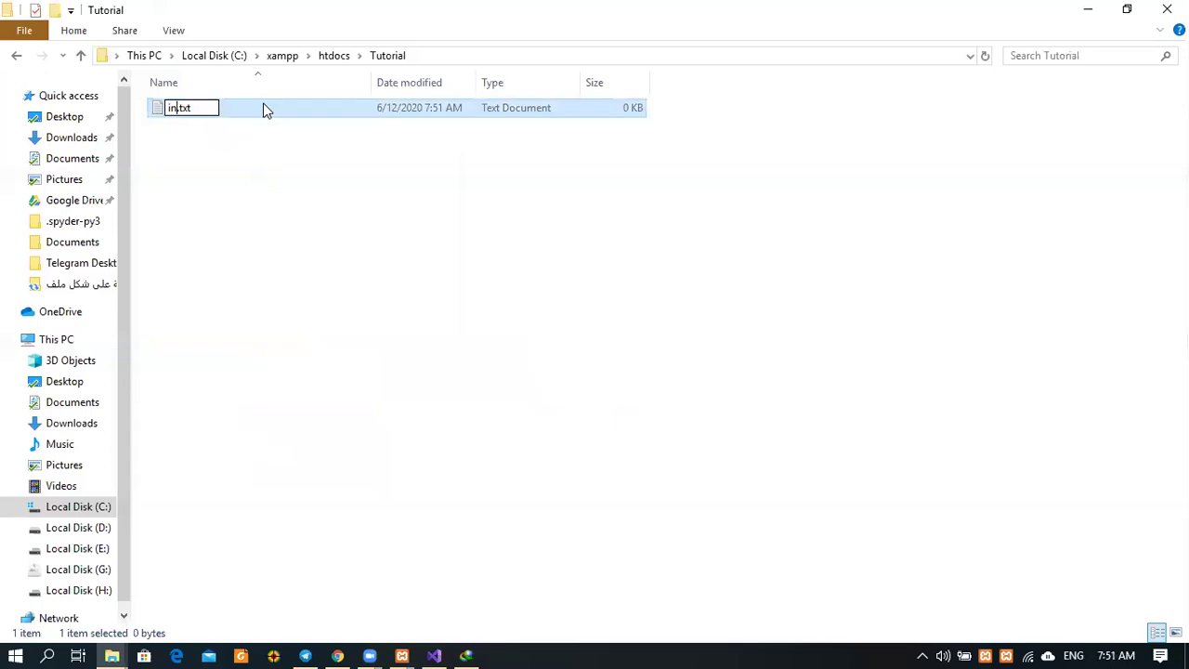
type("dex")
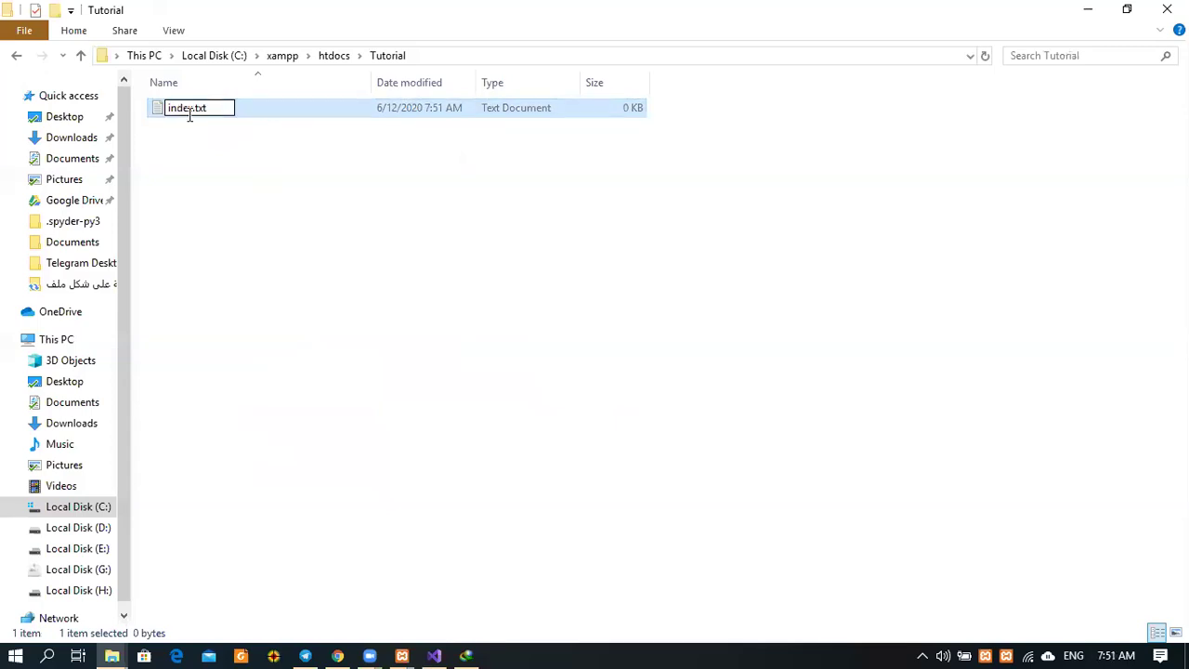
double_click(213, 108)
type("php")
left_click(257, 96)
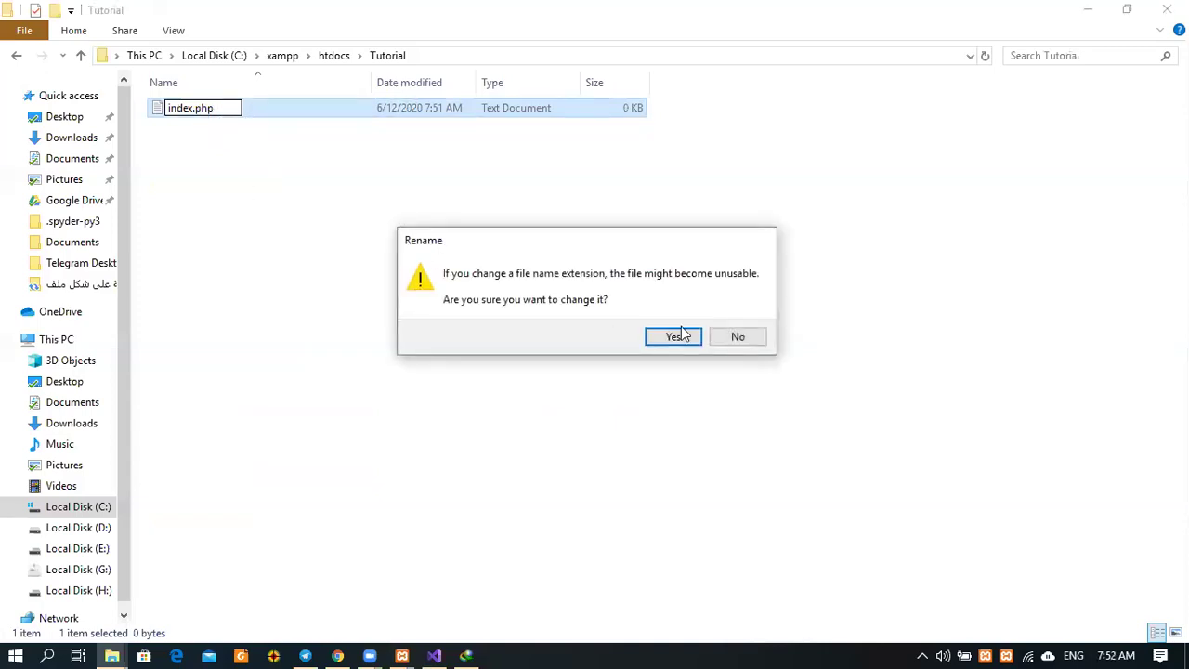
left_click(672, 338)
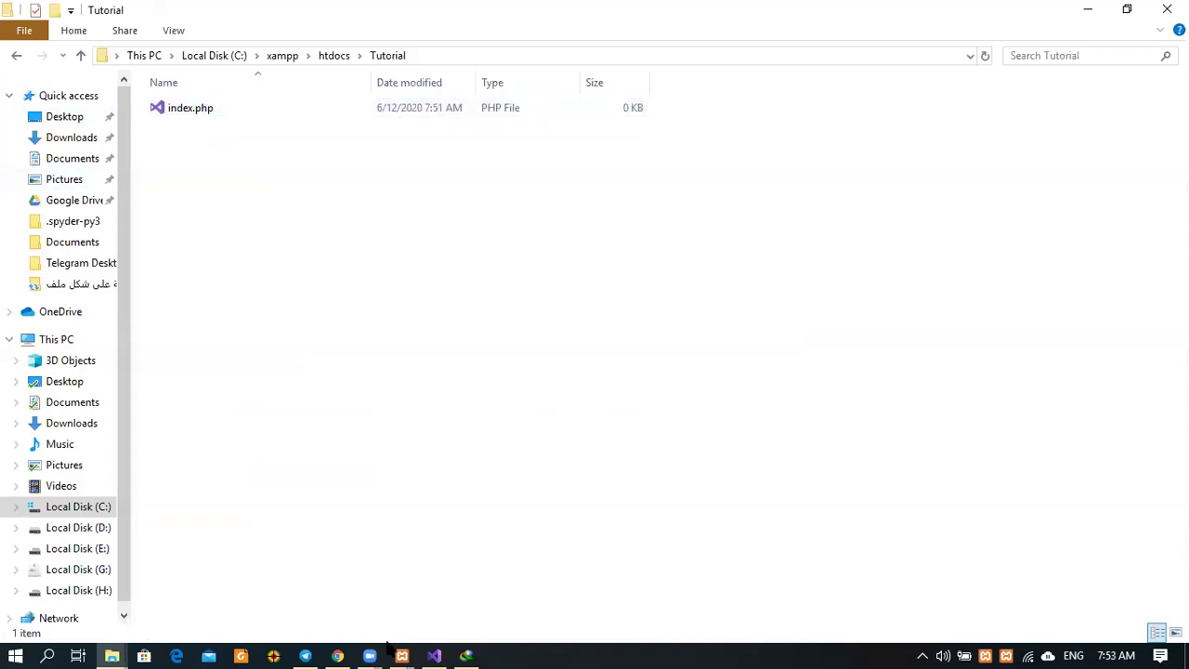
- Switch to Visual Studio and open the Tutorial folder from C:\xampp\htdocs as the working folder
left_click(434, 656)
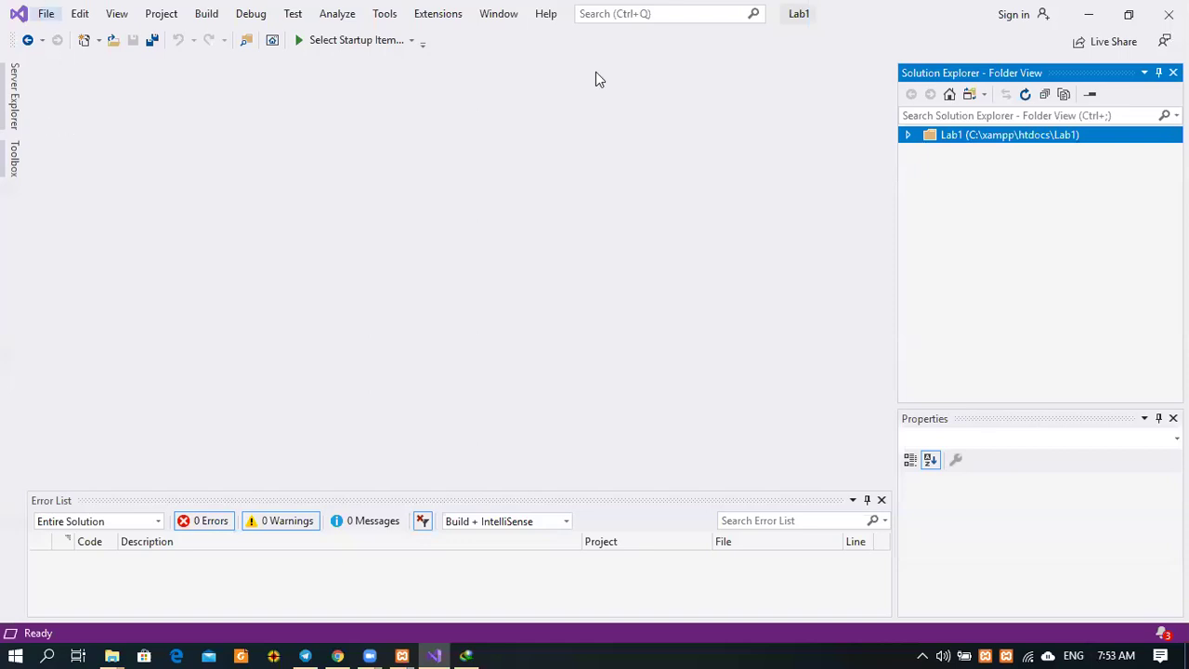
left_click(47, 15)
left_click(47, 15)
left_click(48, 16)
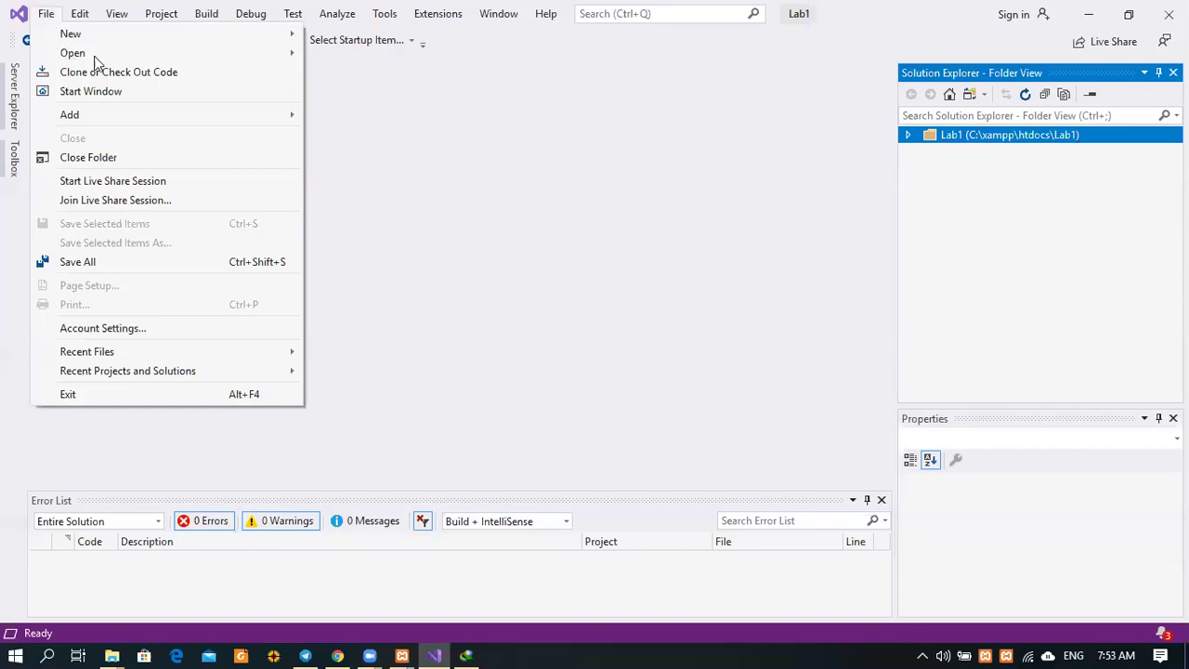
mouse_move(286, 53)
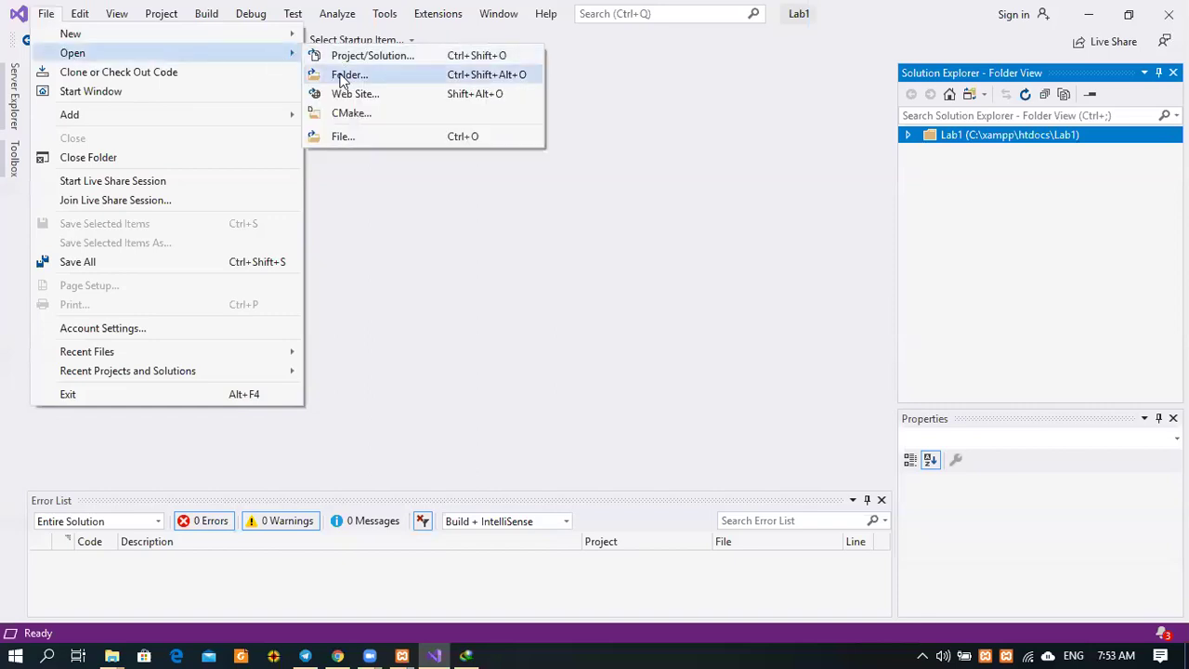
left_click(342, 75)
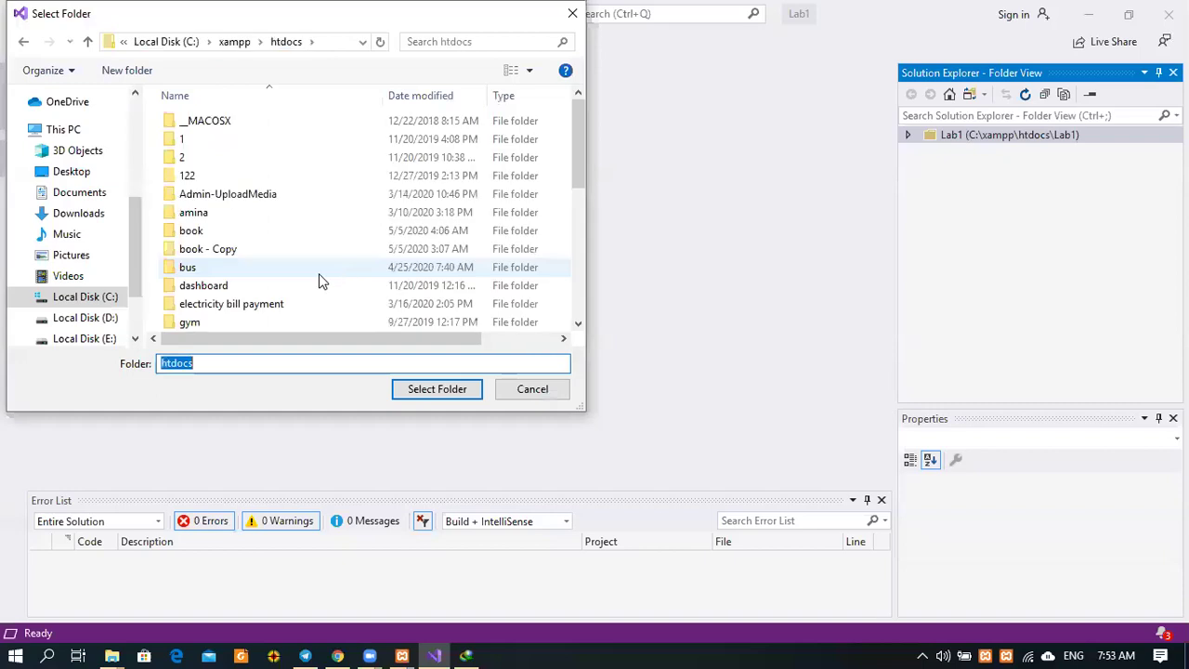
scroll(321, 276, "down", 3)
scroll(260, 289, "down", 3)
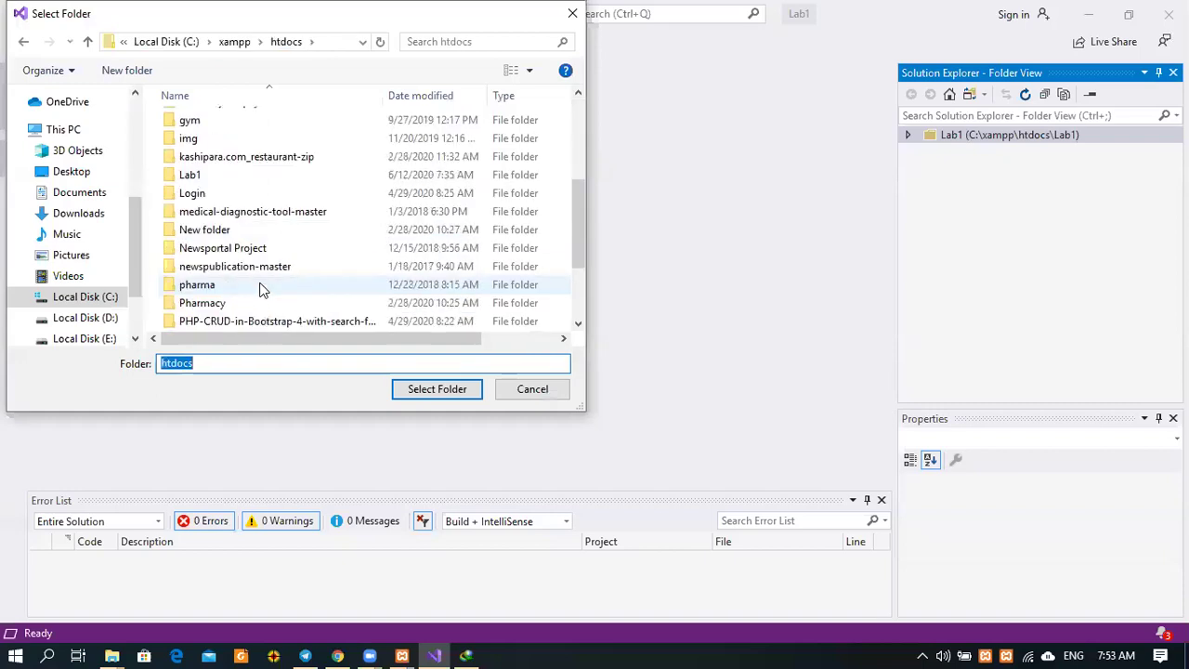
left_click(252, 268)
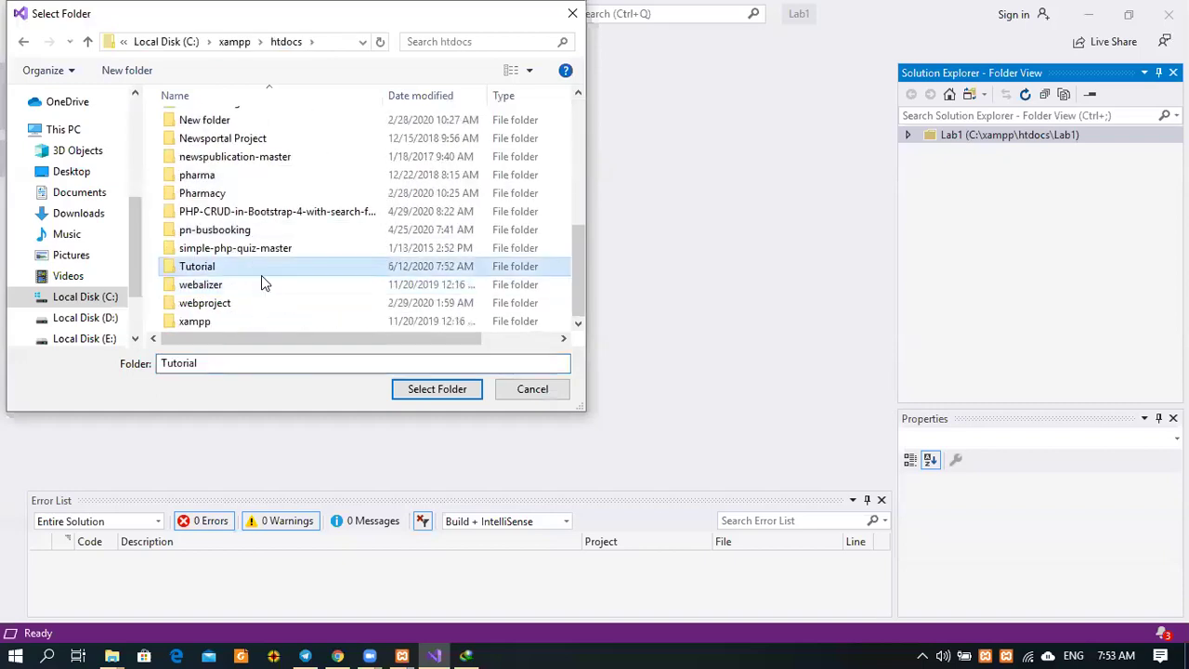
left_click(431, 388)
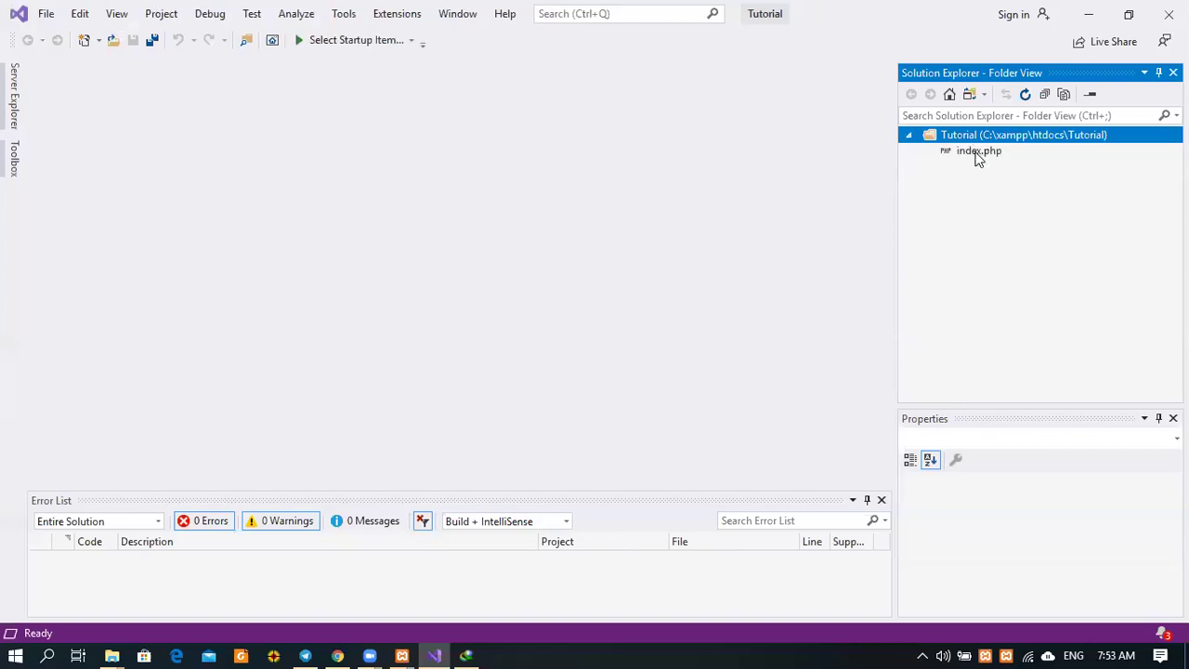
- Open index.php in the editor and write the opening and closing html tags on separate lines
double_click(977, 154)
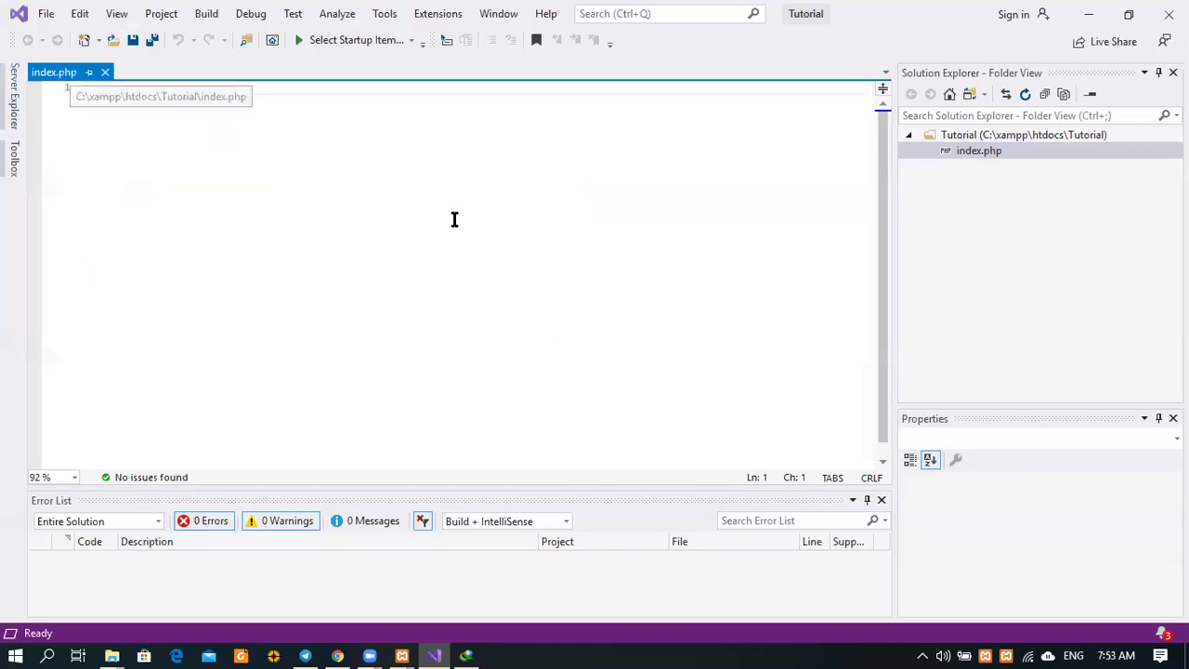
type("<html>")
key("Tab")
key("Tab")
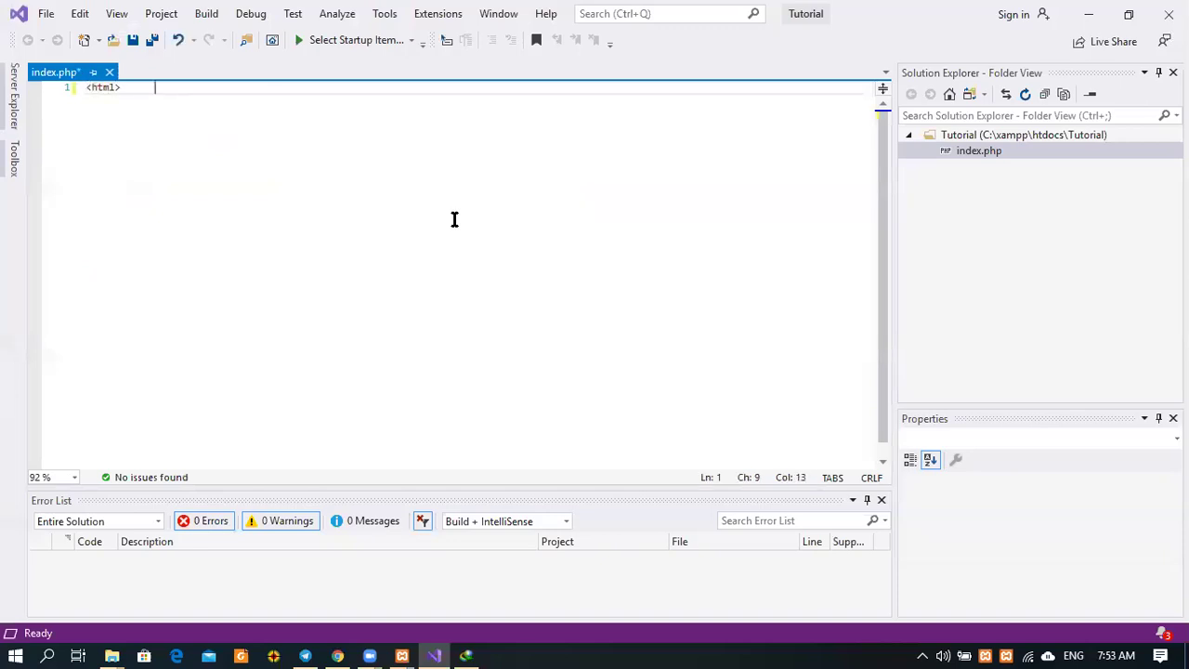
key("Return")
type("<")
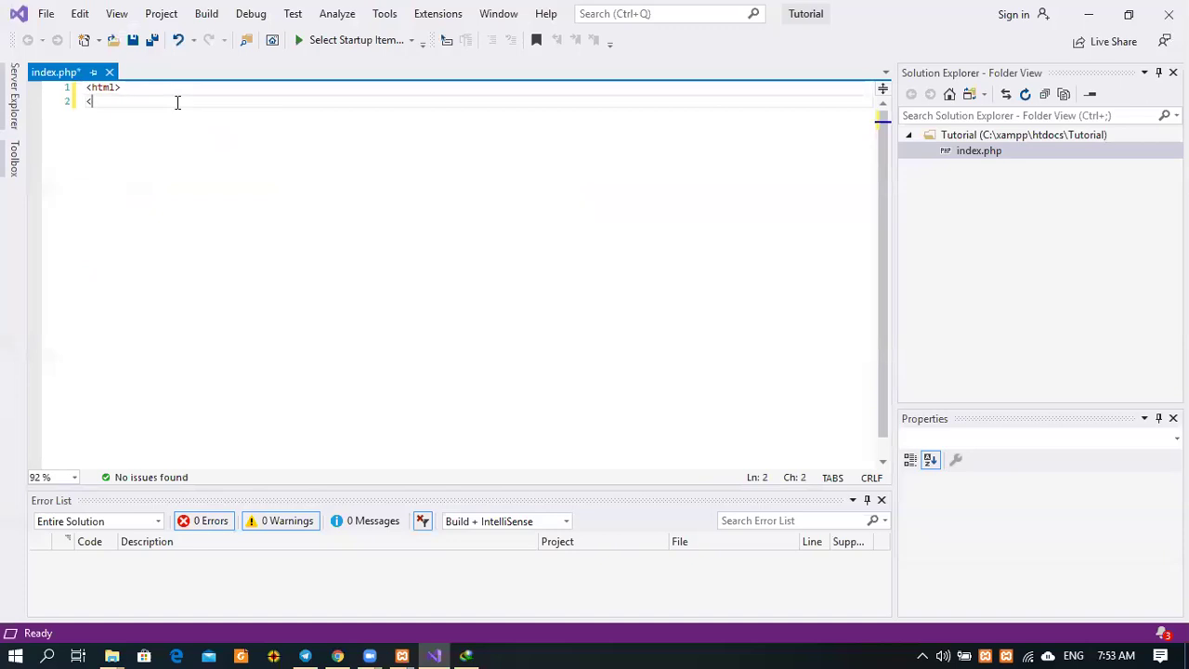
type("/html>")
- Add an empty head element, <head></head>, on its own line inside the html element
left_click(146, 86)
key("Return")
type("<hea")
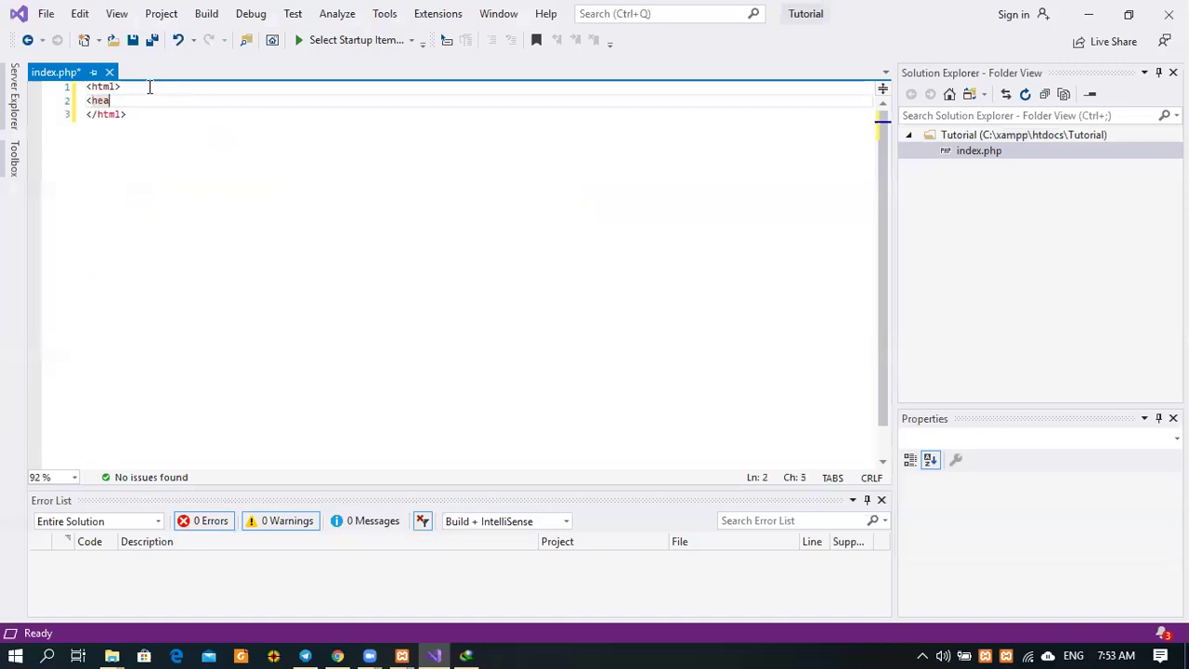
type("d><head>")
left_click(128, 100)
type("/")
left_click(192, 110)
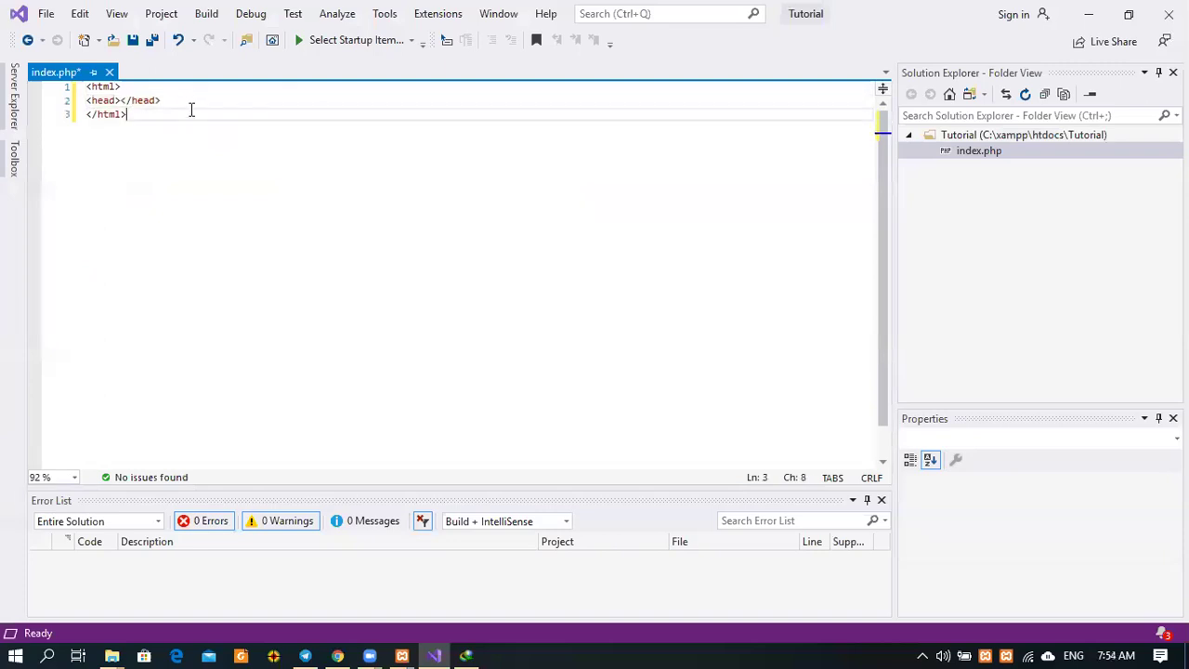
- Add a body element below the head, with the text Hello on its own line between the body tags
left_click(194, 98)
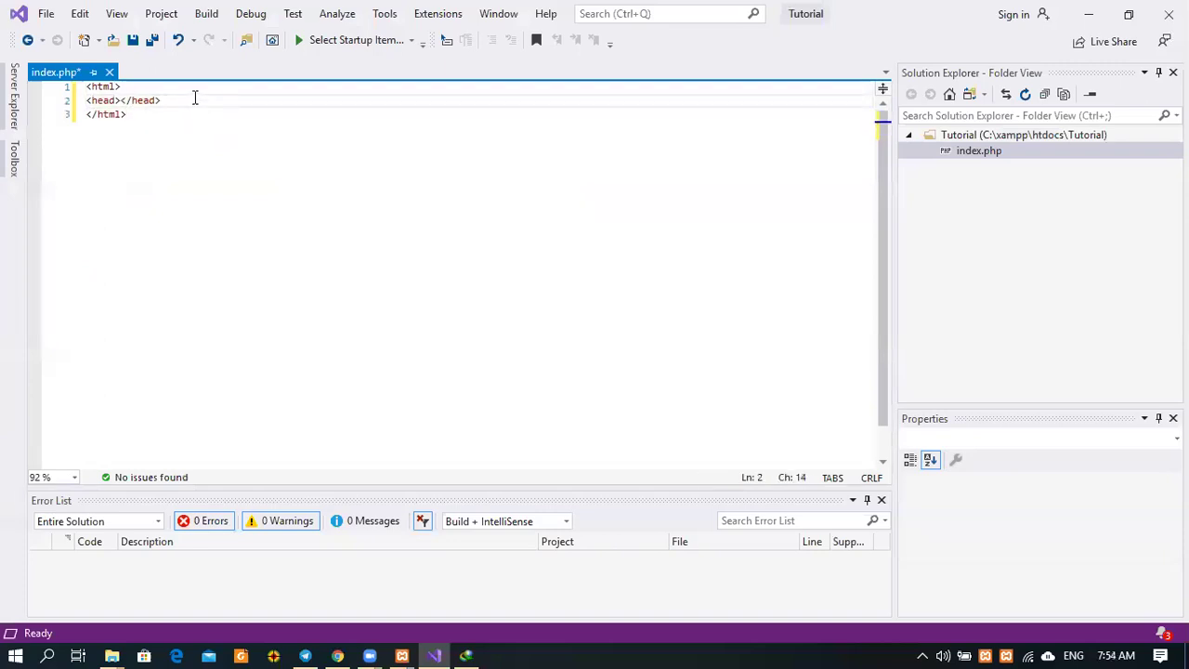
key("Return")
type("<body>")
key("Return")
type("</b")
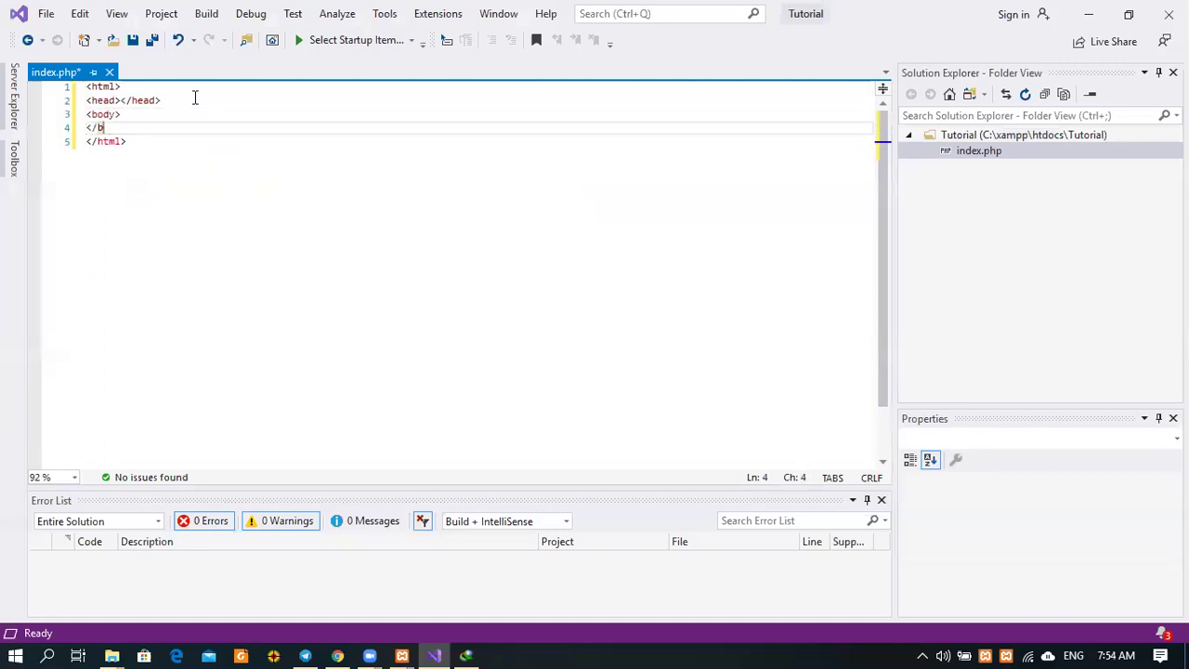
type("ody>")
left_click(147, 109)
key("Return")
type("Hello")
left_click(218, 185)
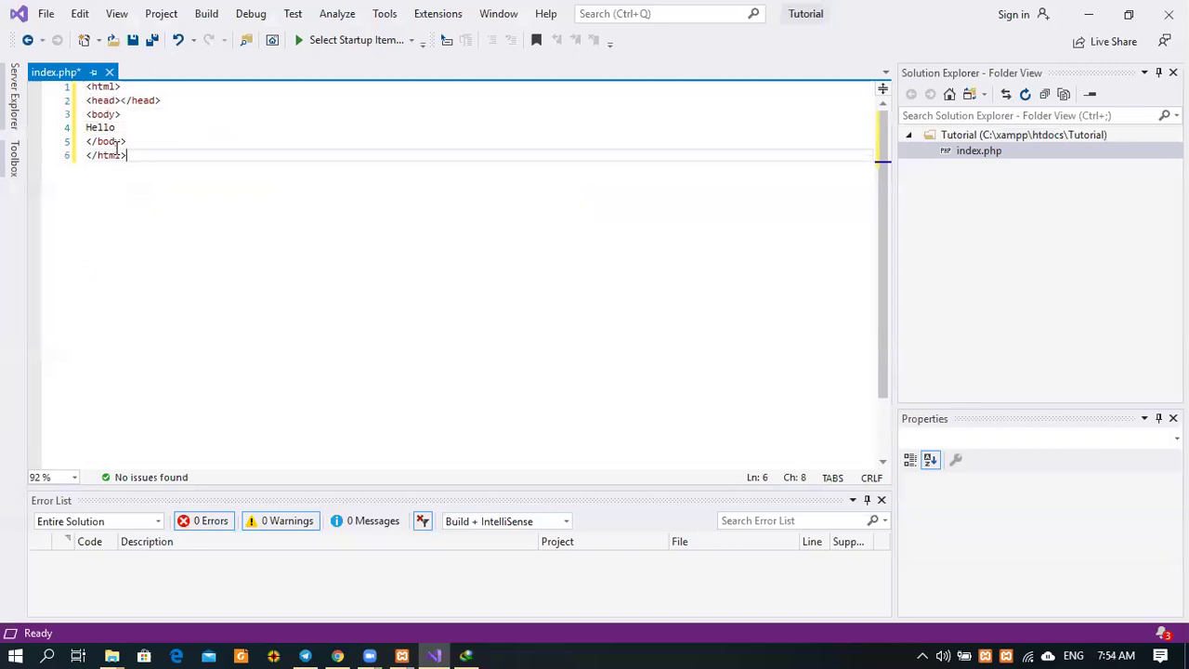
- Save index.php and try to auto-format the document
key("ctrl+s")
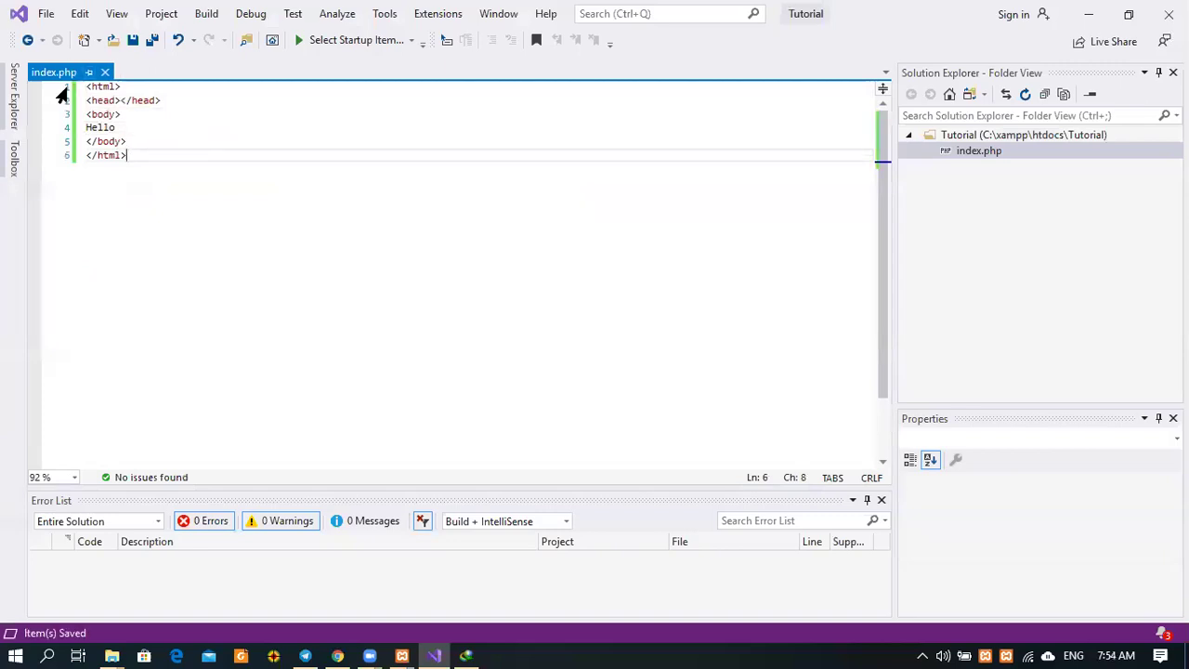
key("ctrl+k")
key("ctrl+d")
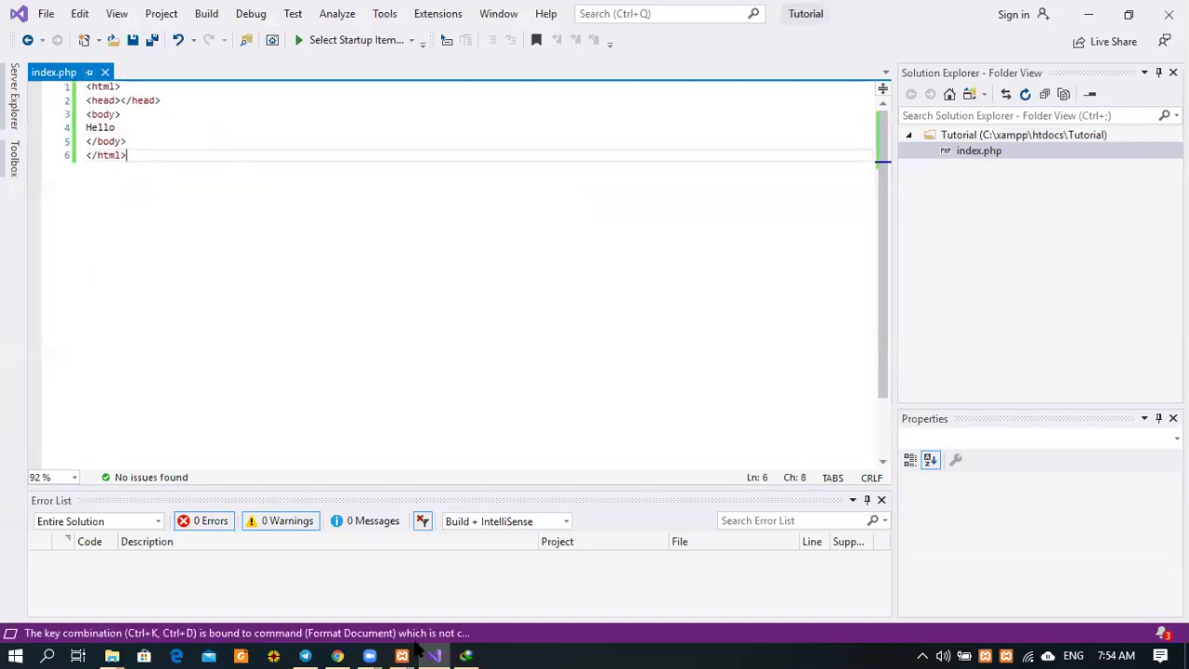
- Switch to Chrome, load localhost, and highlight the localhost/ part of the address
left_click(337, 656)
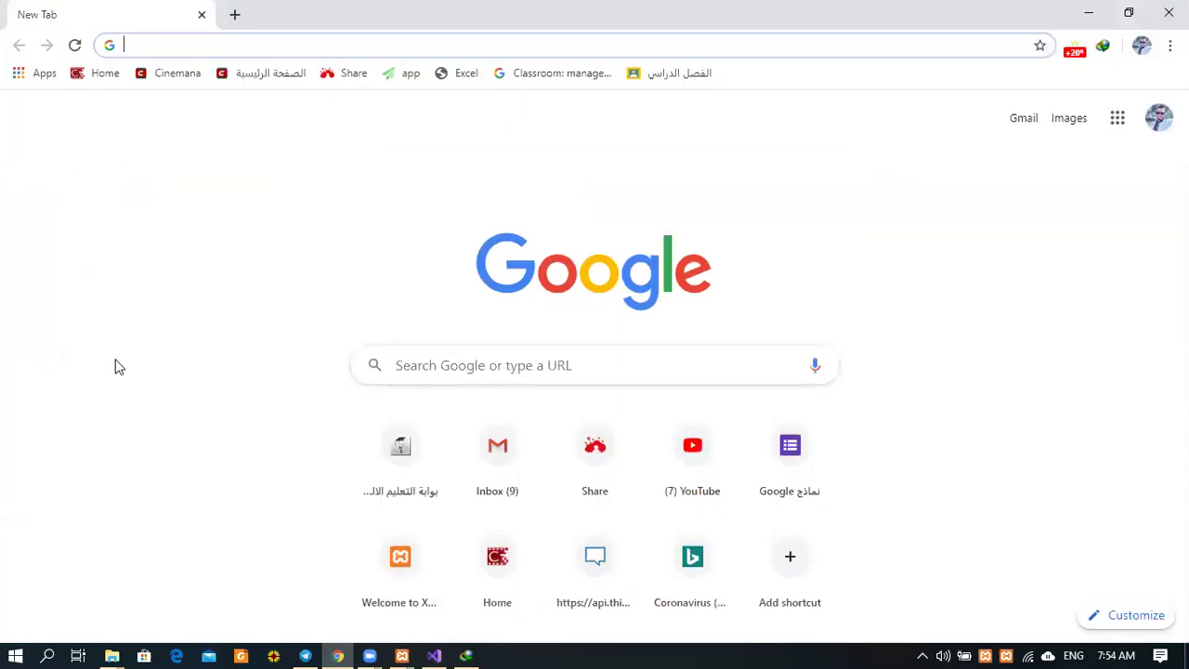
type("lo")
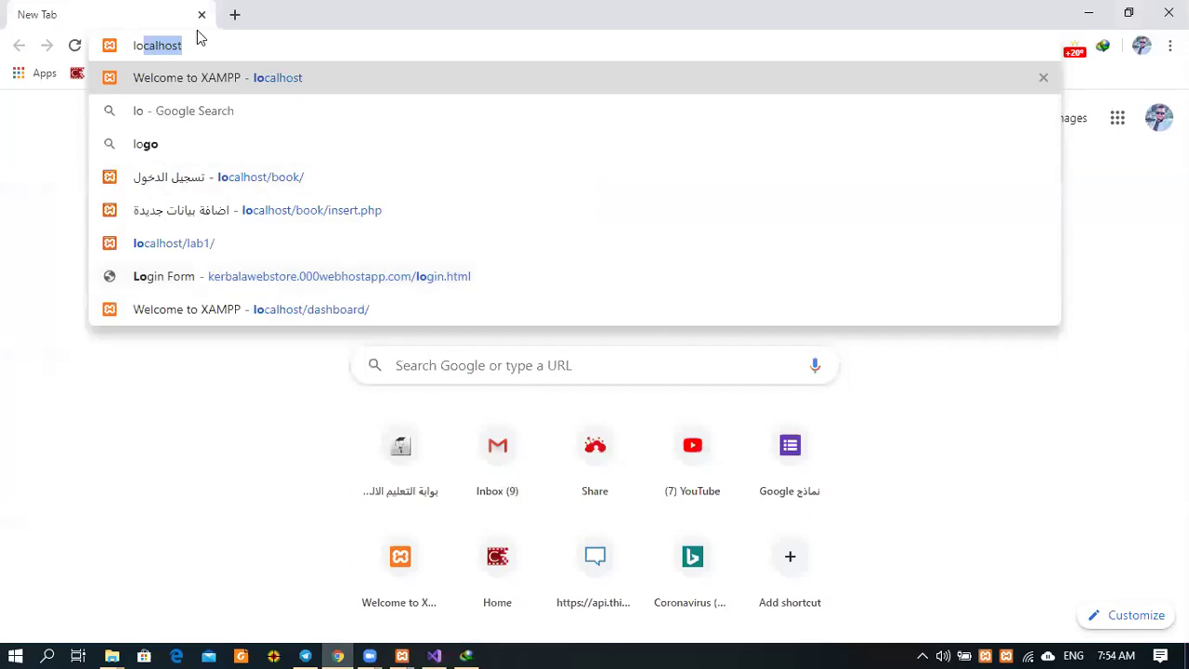
type("calhost")
key("Return")
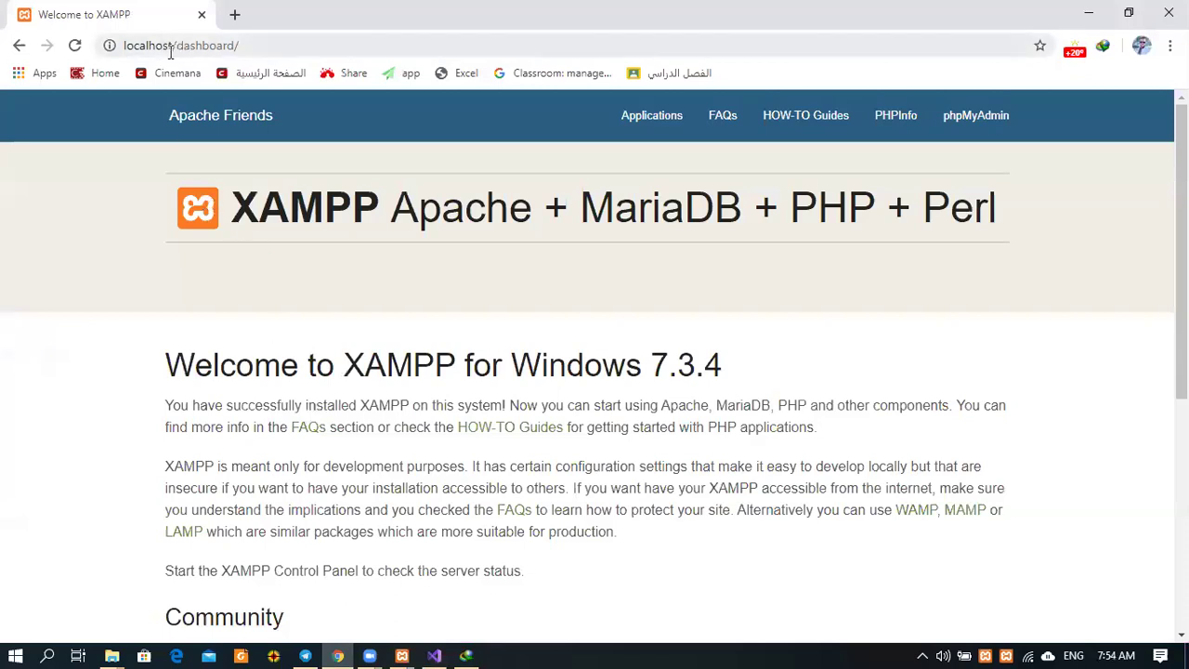
left_click_drag(123, 48, 178, 54)
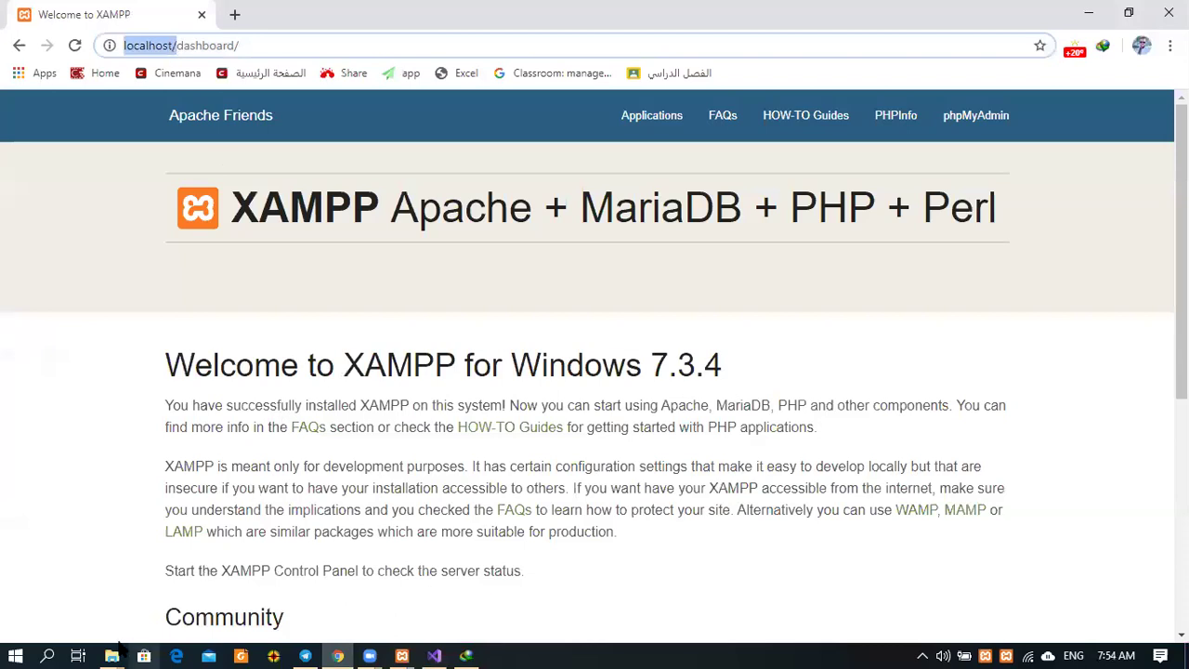
- Switch to File Explorer, go up to the htdocs folder, and copy the Tutorial folder's name
mouse_move(113, 650)
left_click(231, 605)
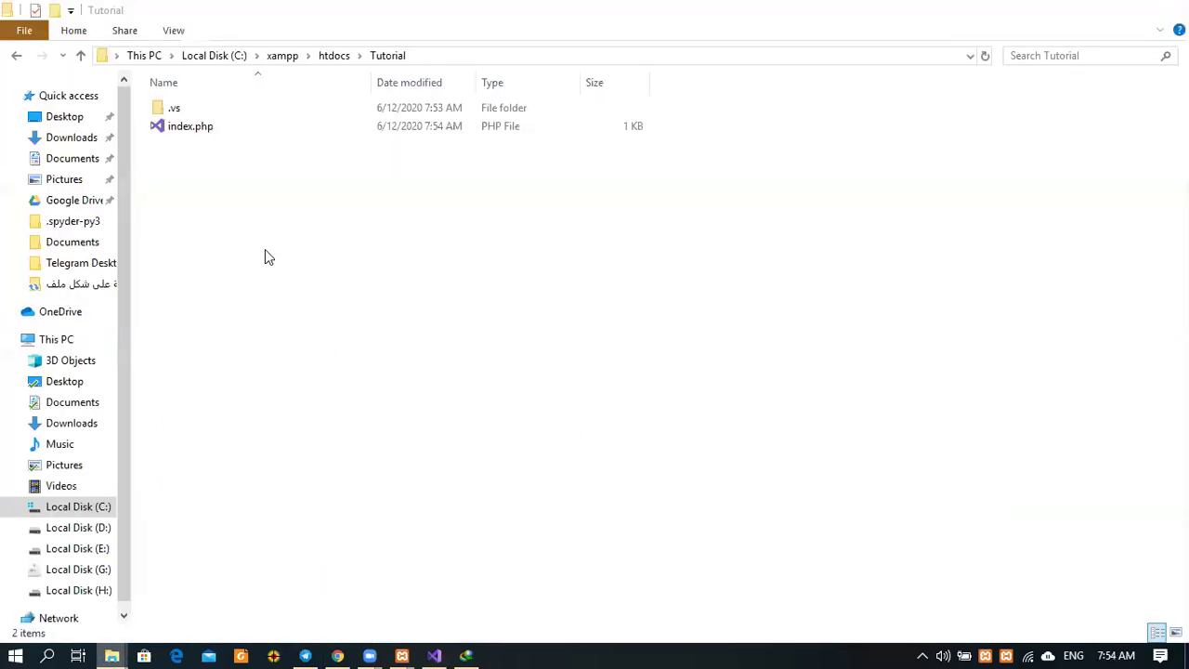
left_click(333, 56)
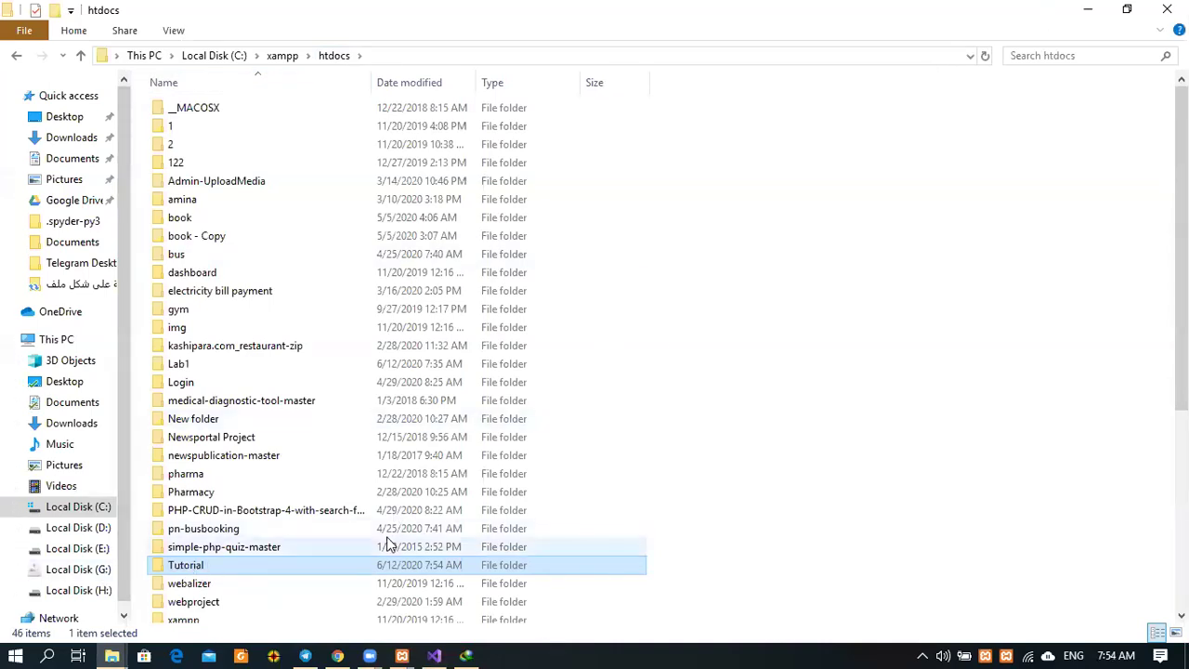
key("F2")
key("ctrl+c")
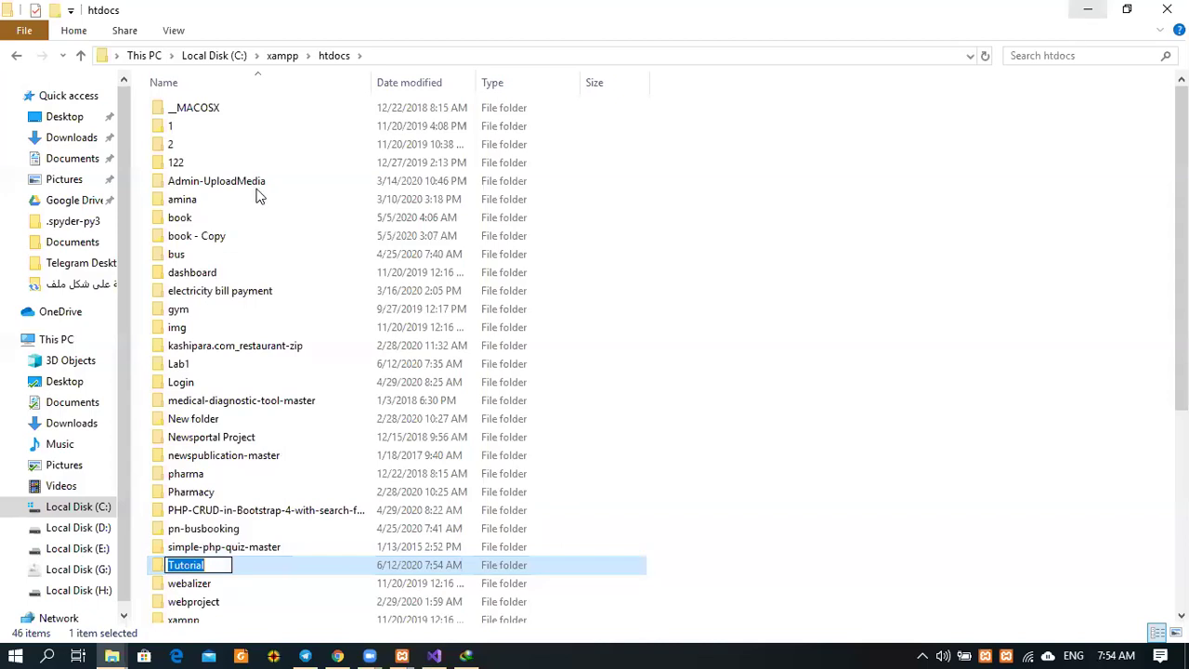
- Return to Chrome, replace dashboard/ in the address with the copied folder name, and load localhost/Tutorial
key("alt+Tab")
double_click(204, 45)
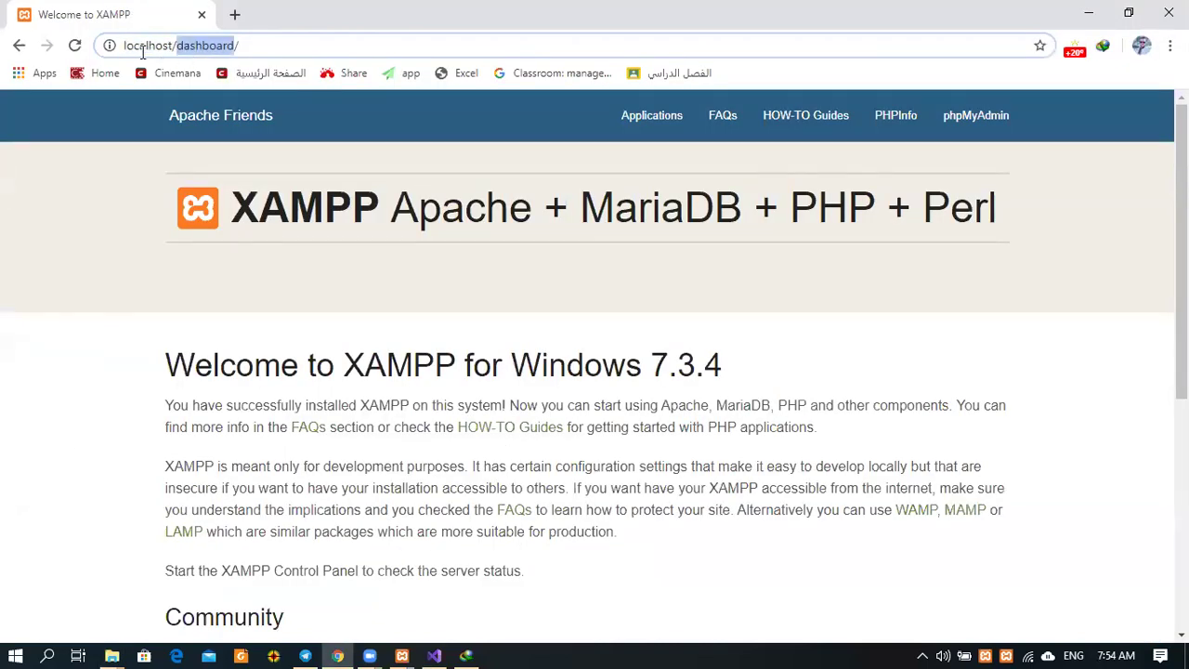
left_click_drag(265, 46, 176, 45)
key("ctrl+v")
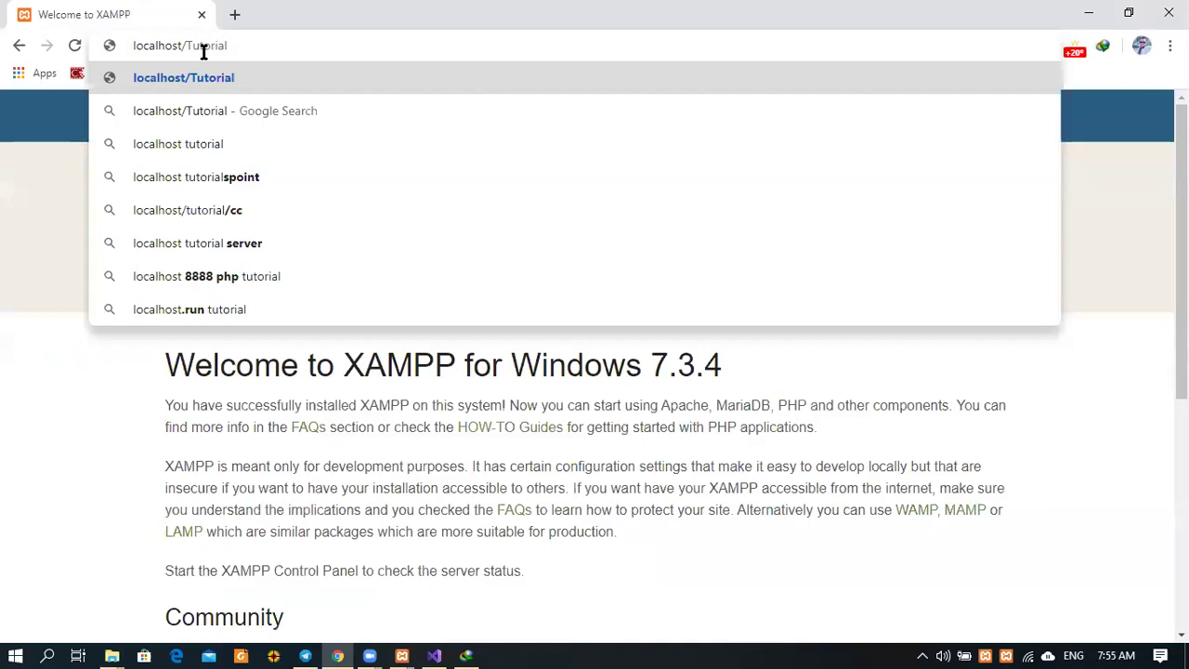
key("Return")
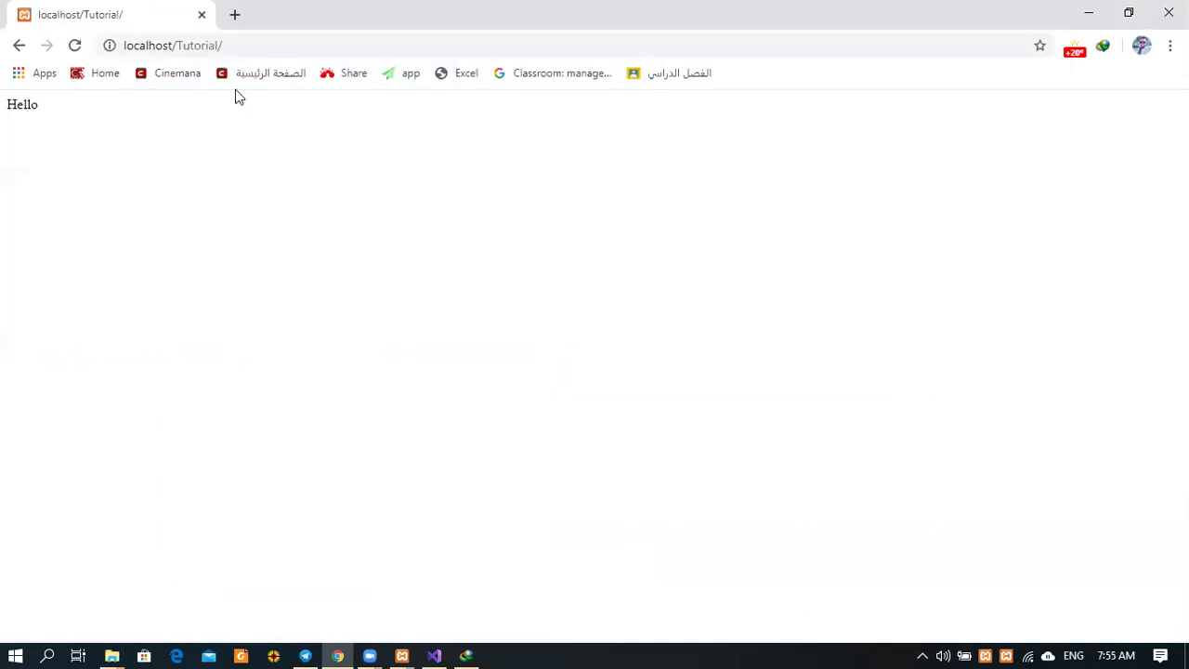
- Load localhost/Tutorial/index.php and highlight the Hello text on the page
left_click(249, 45)
left_click(249, 45)
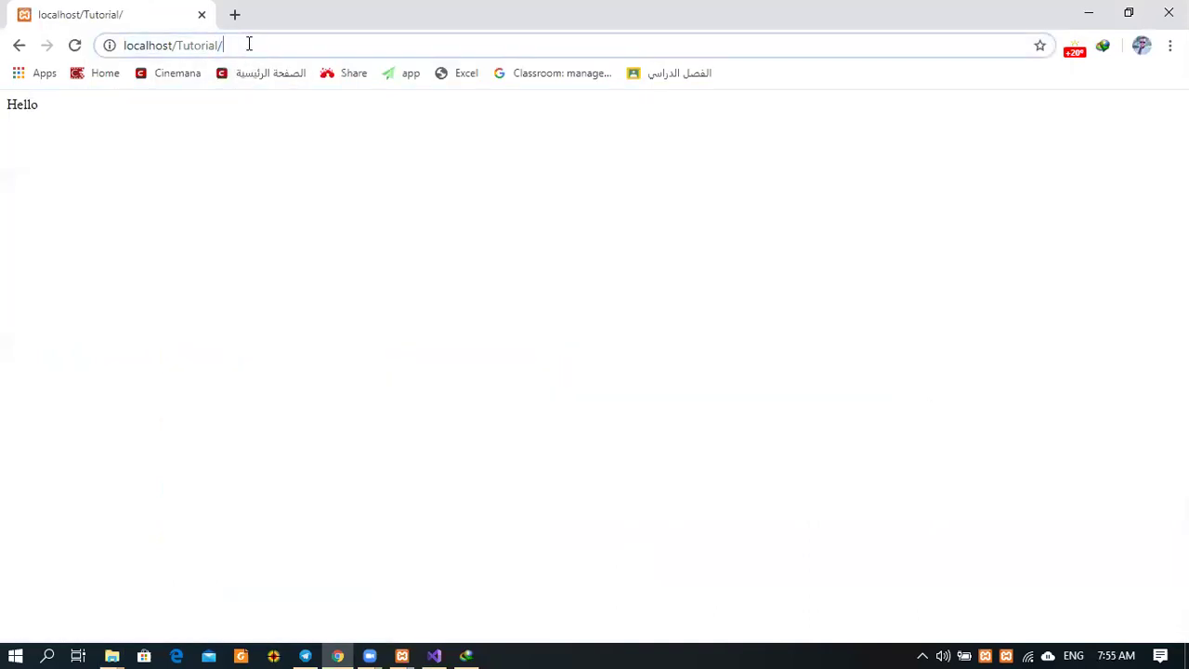
type("index.php")
key("Return")
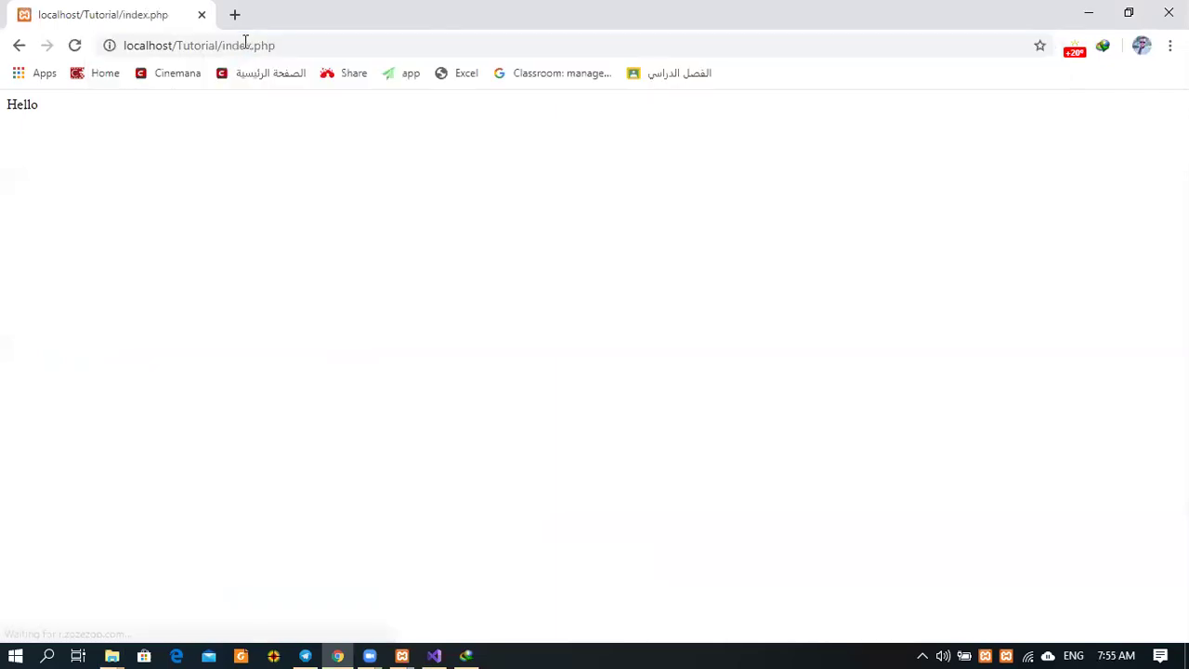
left_click_drag(3, 106, 43, 105)
- Remove /index.php from the address and load localhost/Tutorial again
left_click_drag(304, 51, 220, 53)
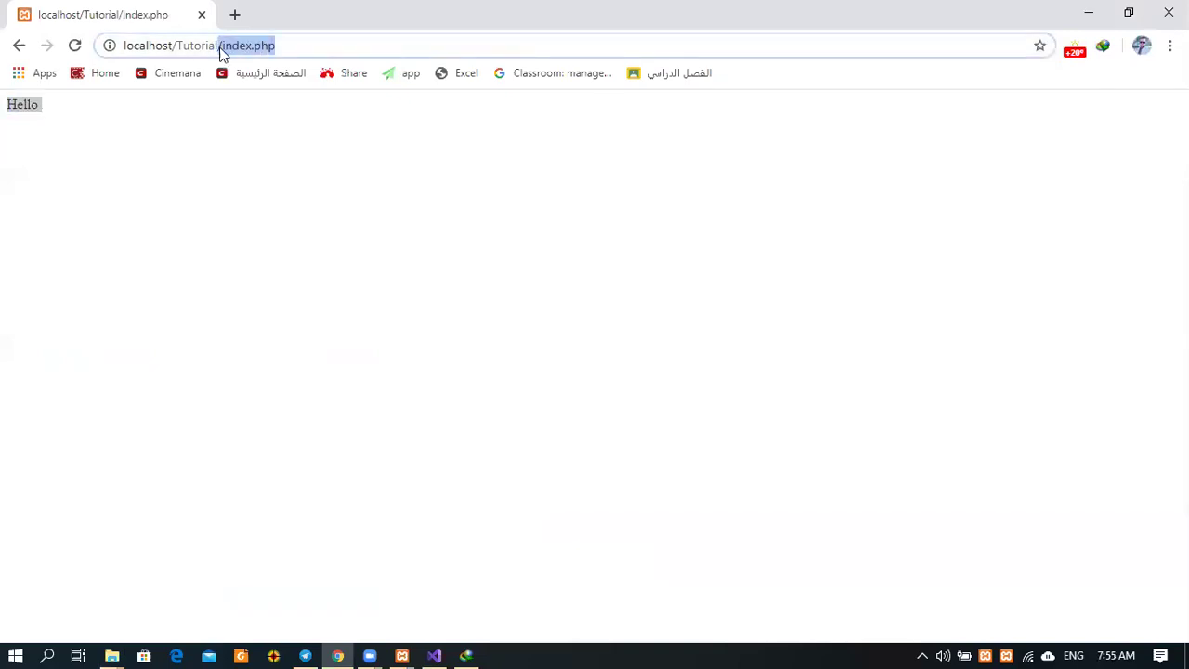
key("BackSpace")
key("Return")
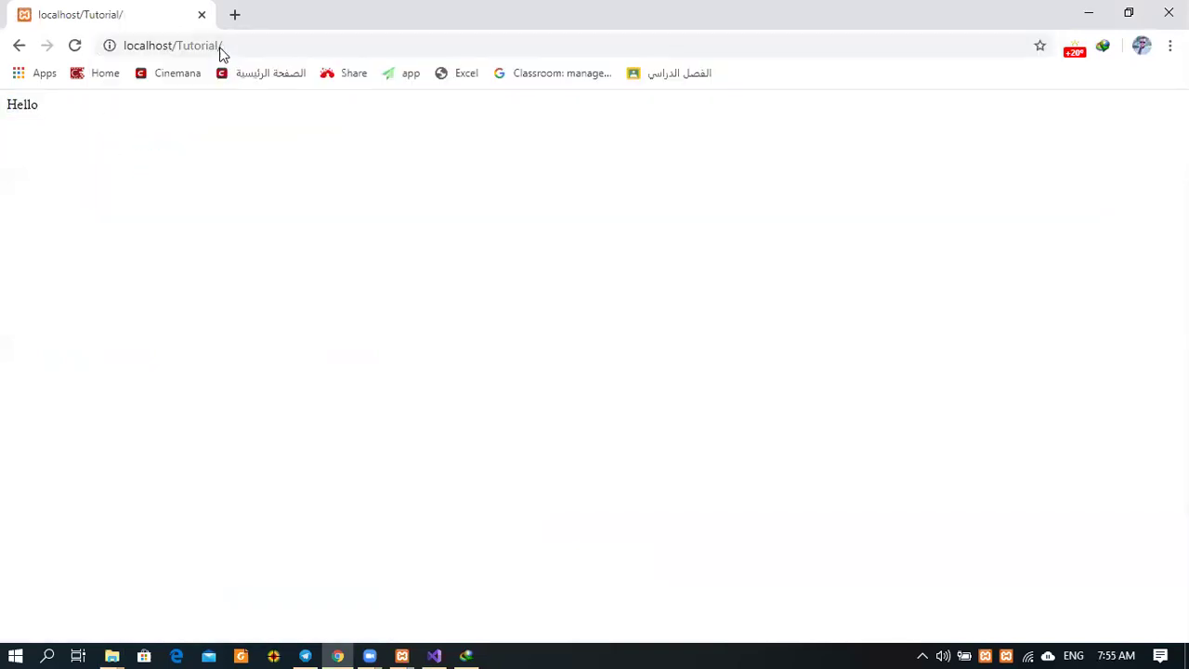
- Switch to Visual Studio and rename index.php in the Tutorial folder to ali.php
left_click(437, 652)
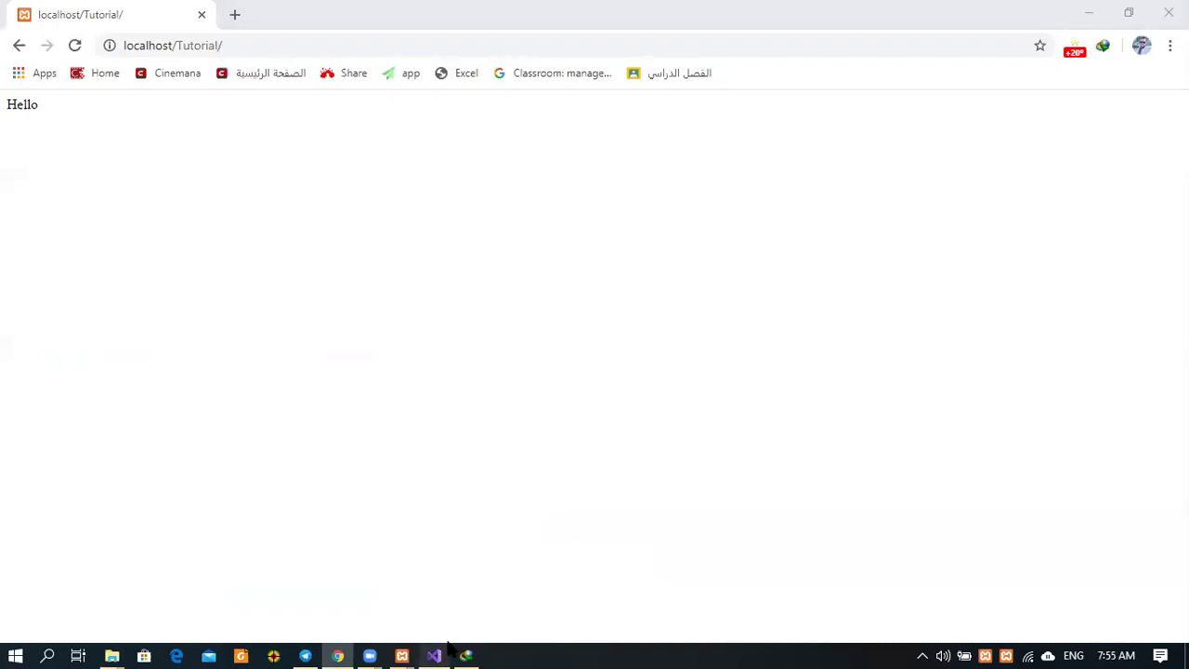
right_click(981, 150)
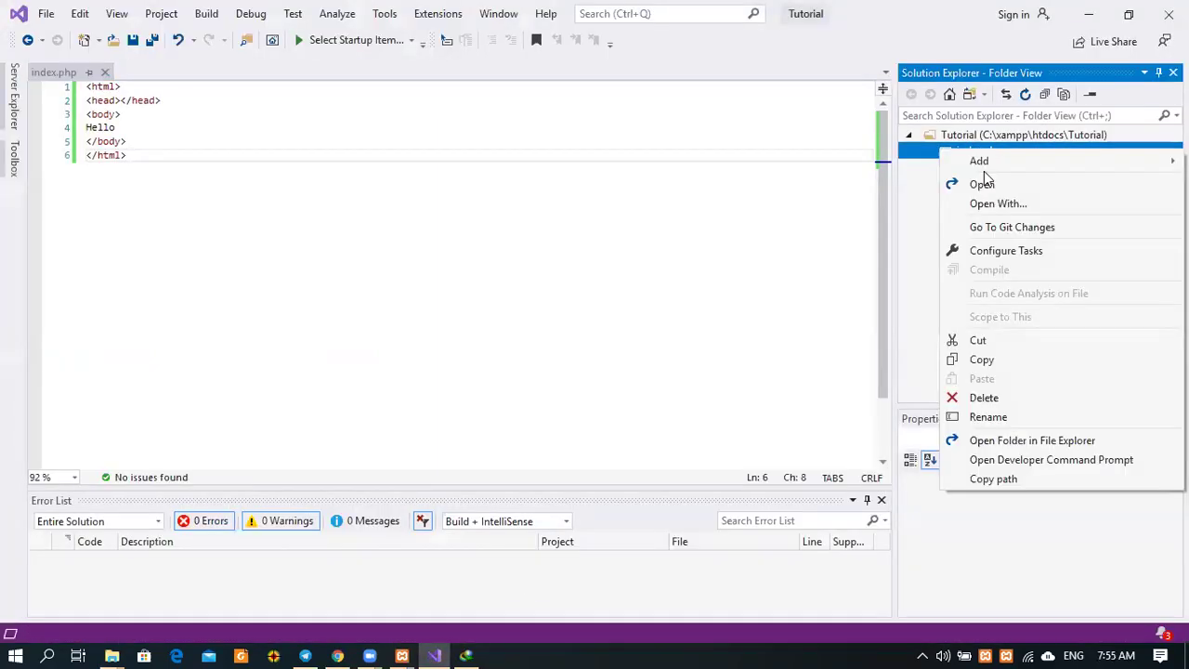
left_click(985, 419)
left_click(978, 150)
left_click_drag(980, 151, 955, 150)
type("ali.php")
key("Return")
left_click(864, 200)
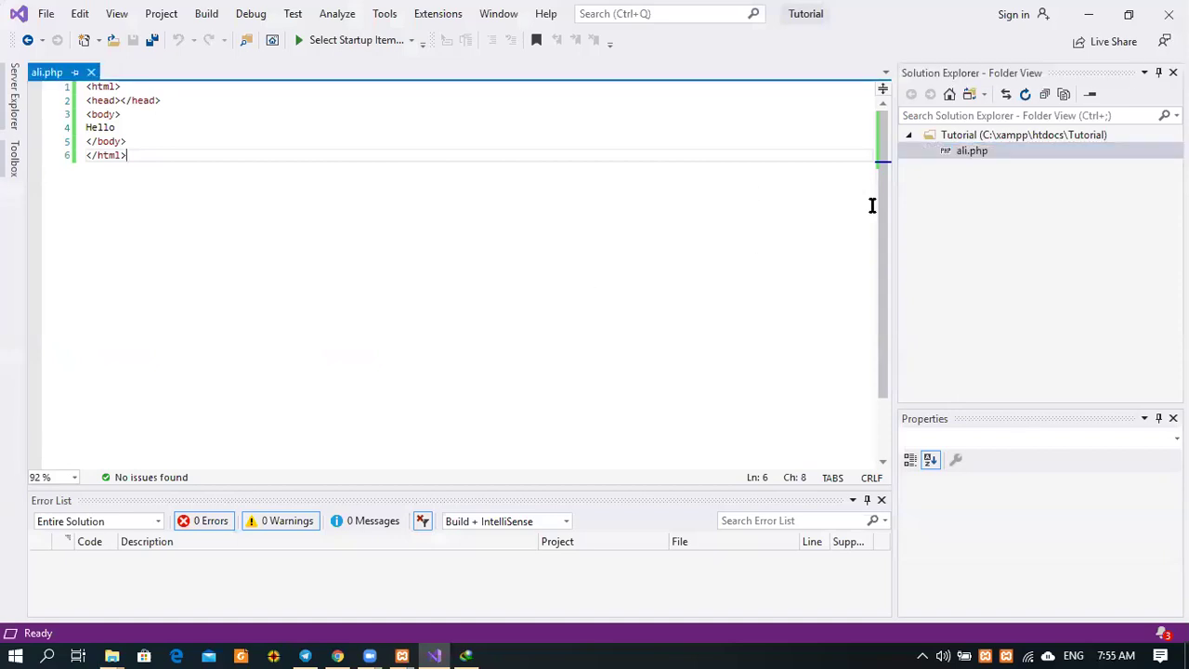
- Reload localhost/Tutorial in Chrome, open ali.php from the directory listing, and go back to the listing
left_click(338, 654)
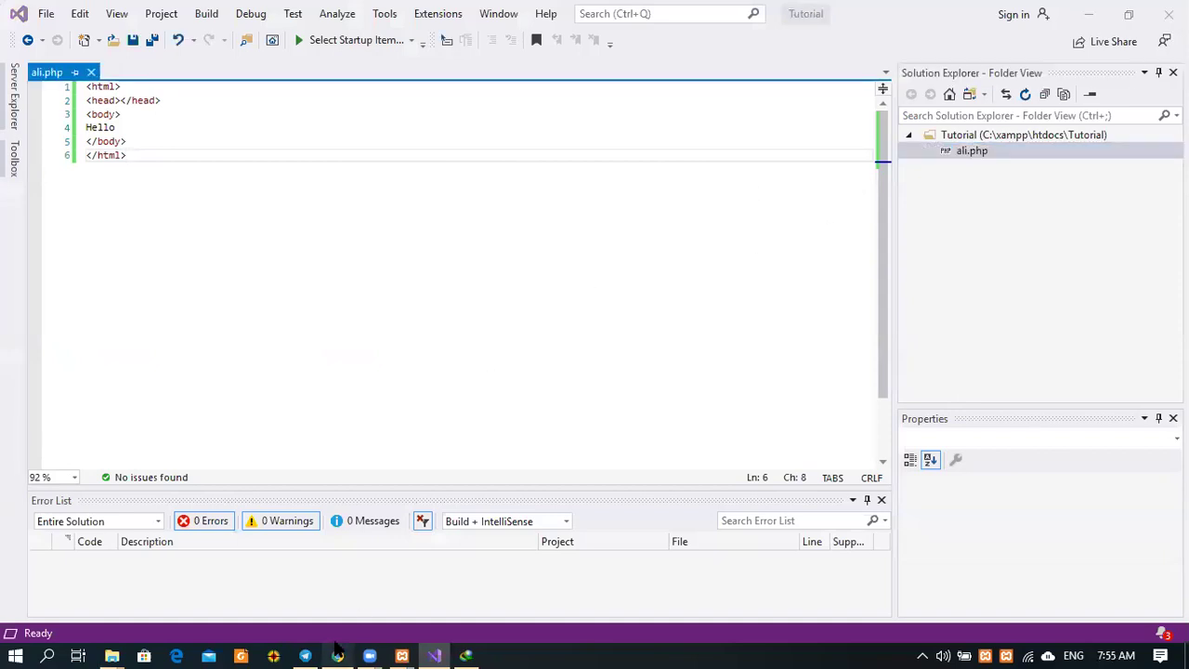
left_click(77, 46)
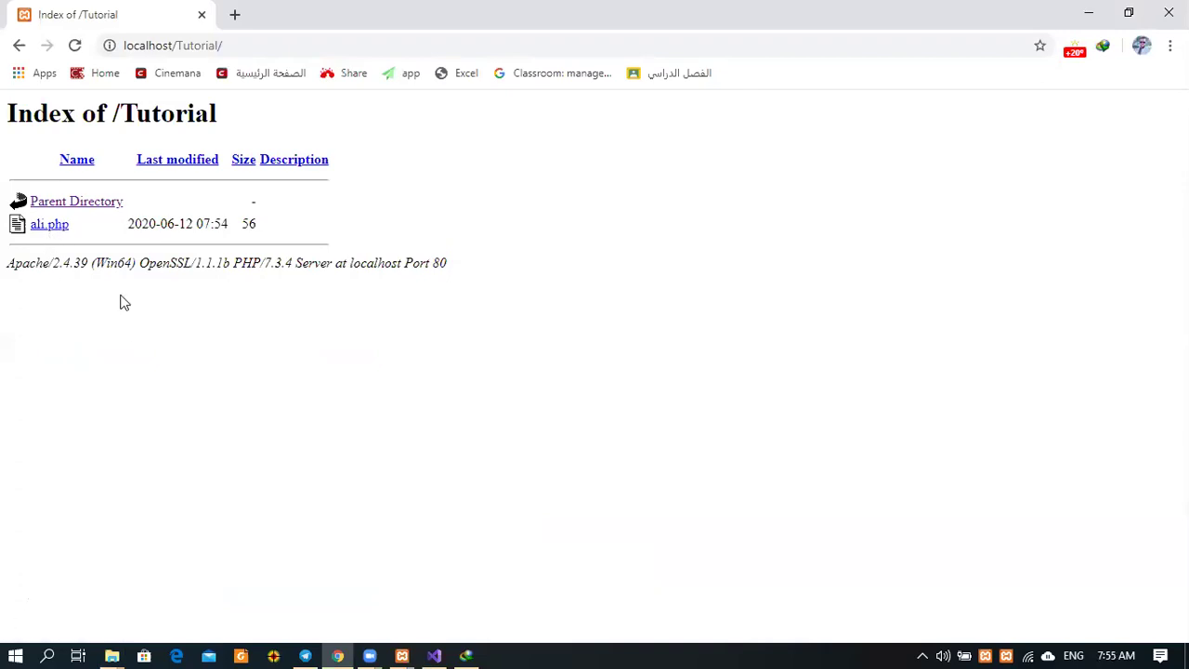
left_click(41, 228)
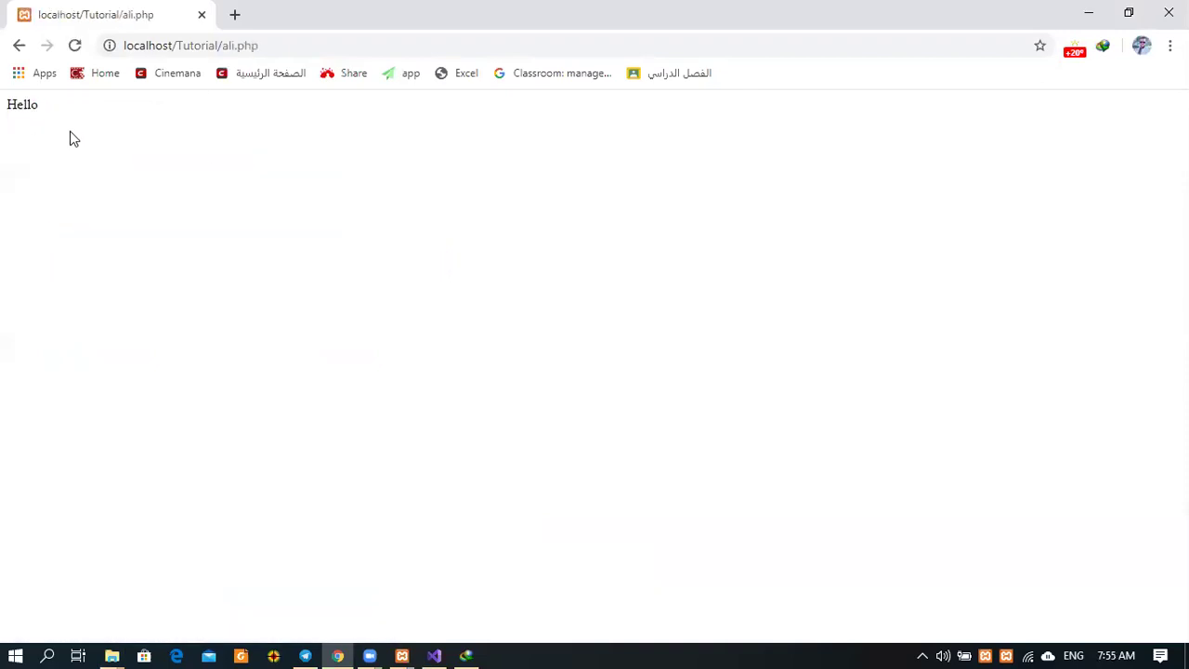
left_click_drag(257, 45, 231, 45)
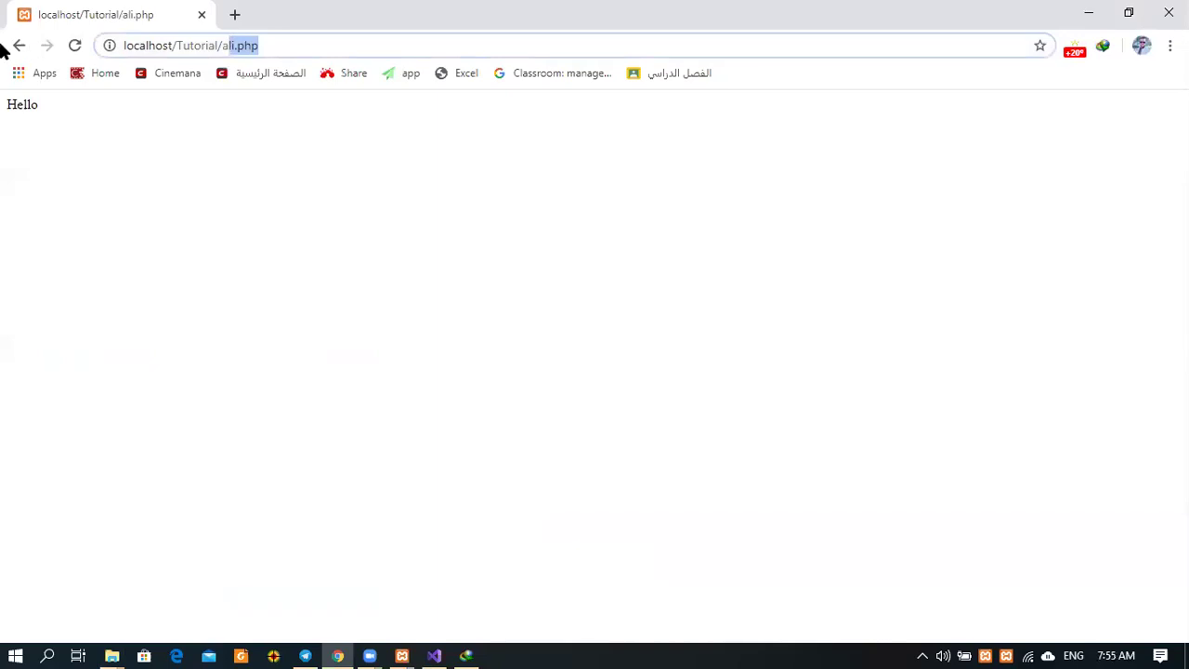
left_click(19, 45)
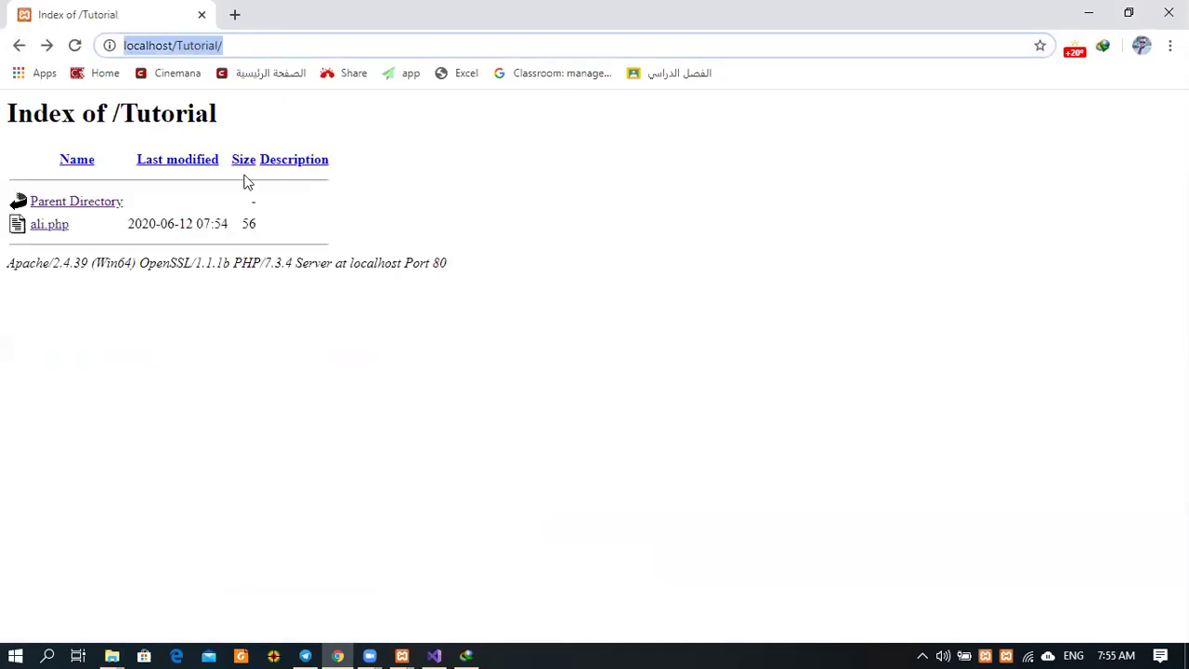